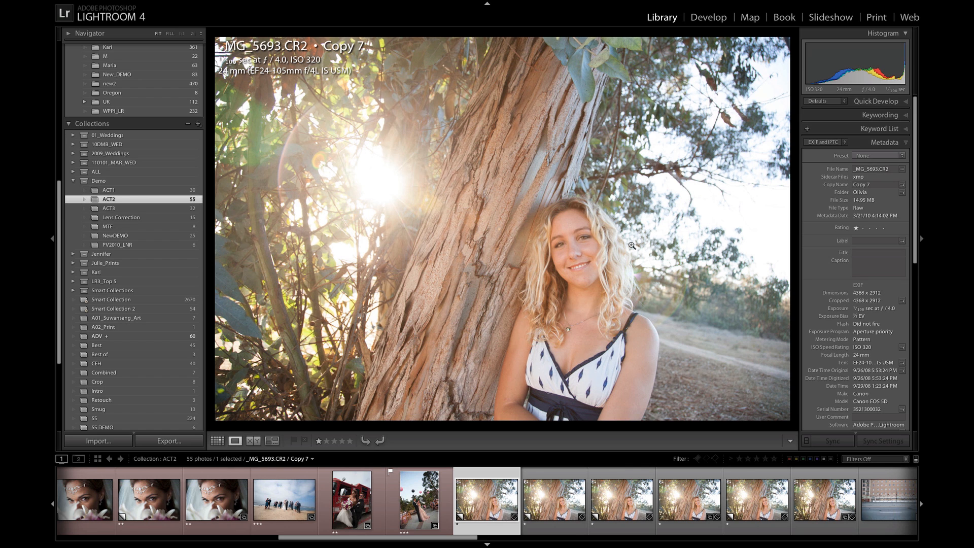
Open the portrait of the woman by the tree in the Develop module.
left_click(717, 17)
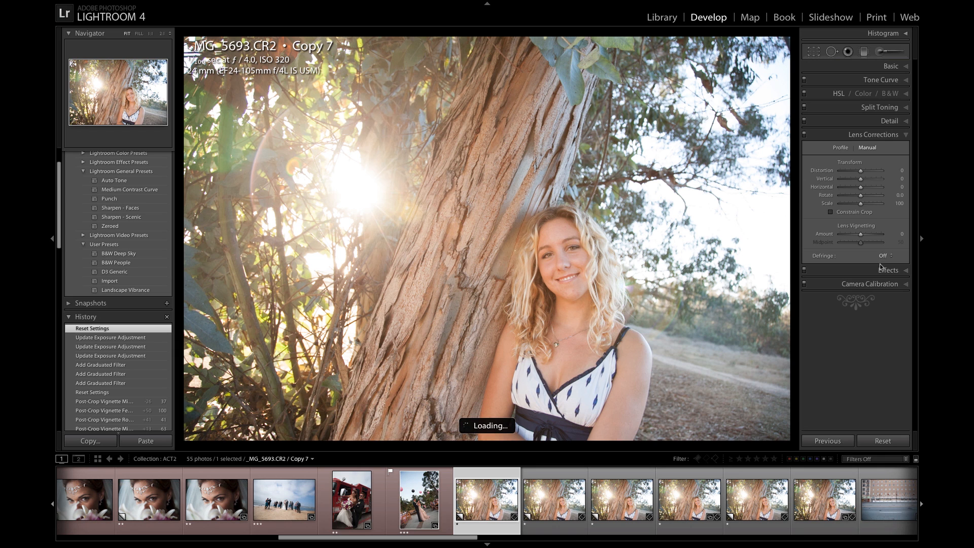
Try a post-crop vignette with Amount −100, Midpoint 0, Roundness +38 and Feather 100, and reset it.
left_click(887, 270)
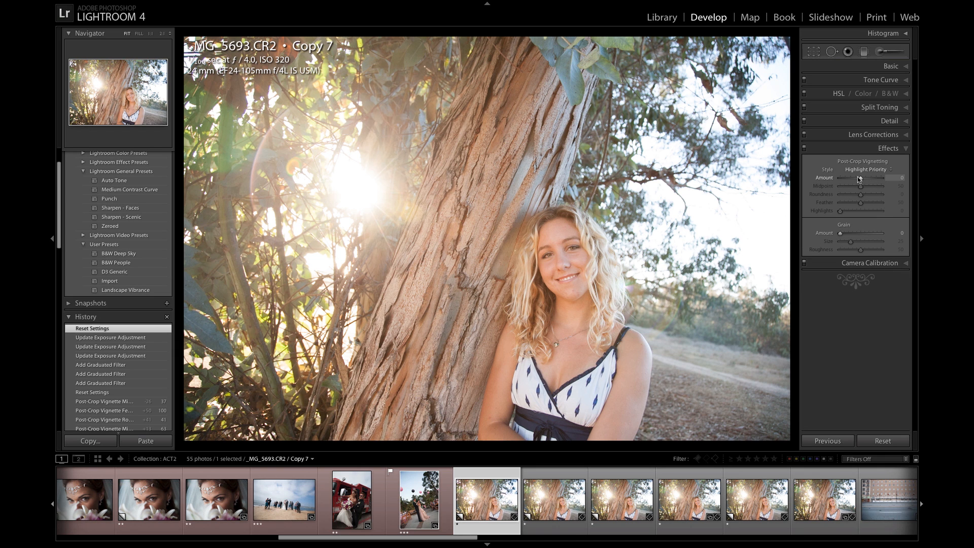
left_click_drag(861, 181, 836, 186)
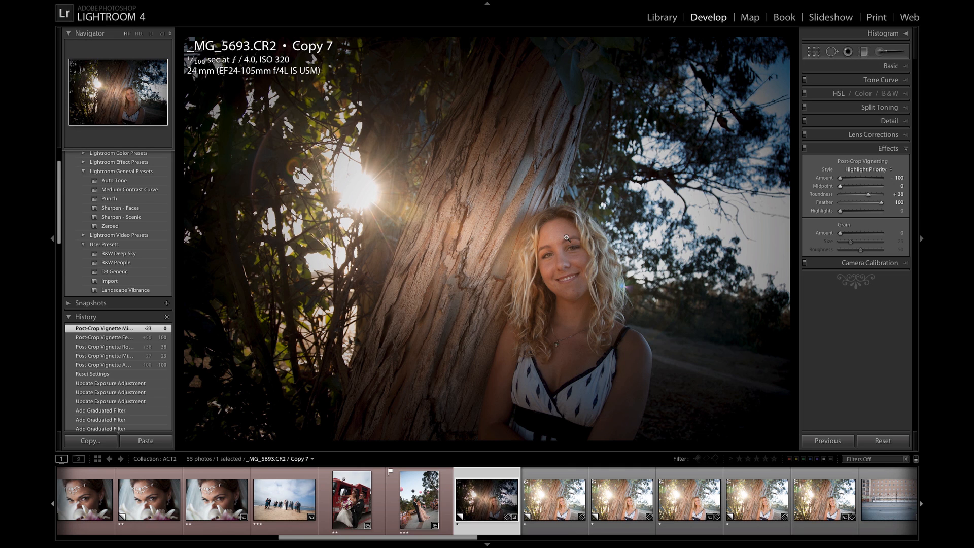
left_click(869, 163, "alt")
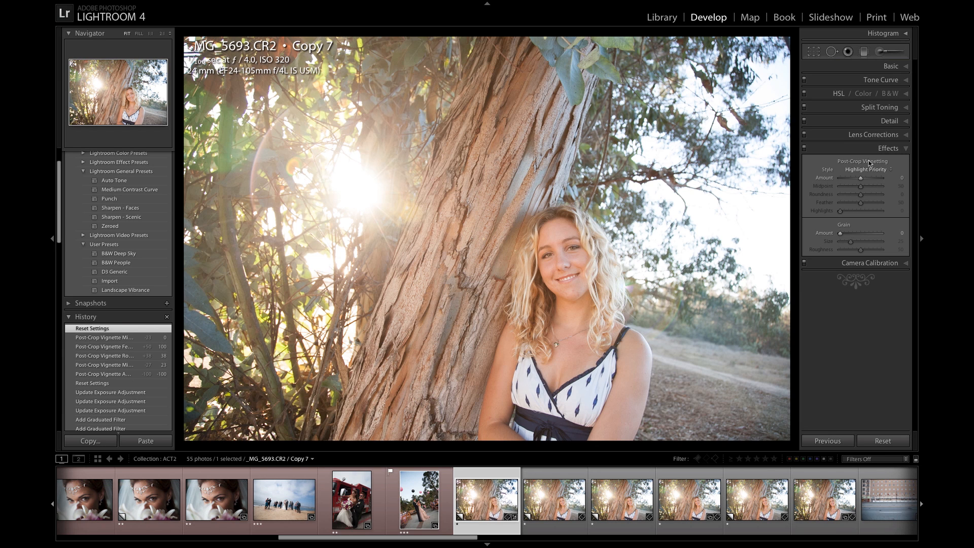
Set the portrait's temperature to 4703, exposure to −0.15, contrast +39, highlights −100, shadows +27, whites +32 and blacks −14.
left_click(893, 67)
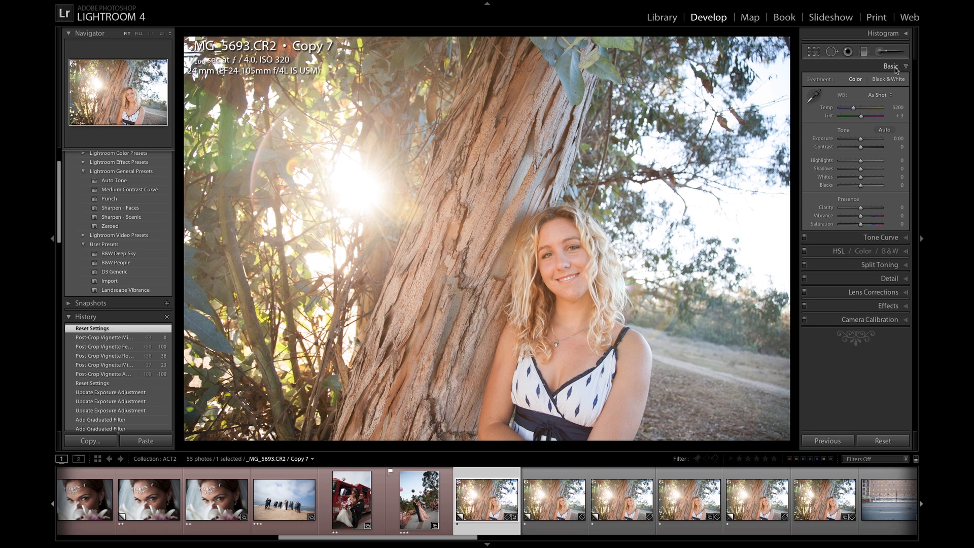
left_click(900, 36)
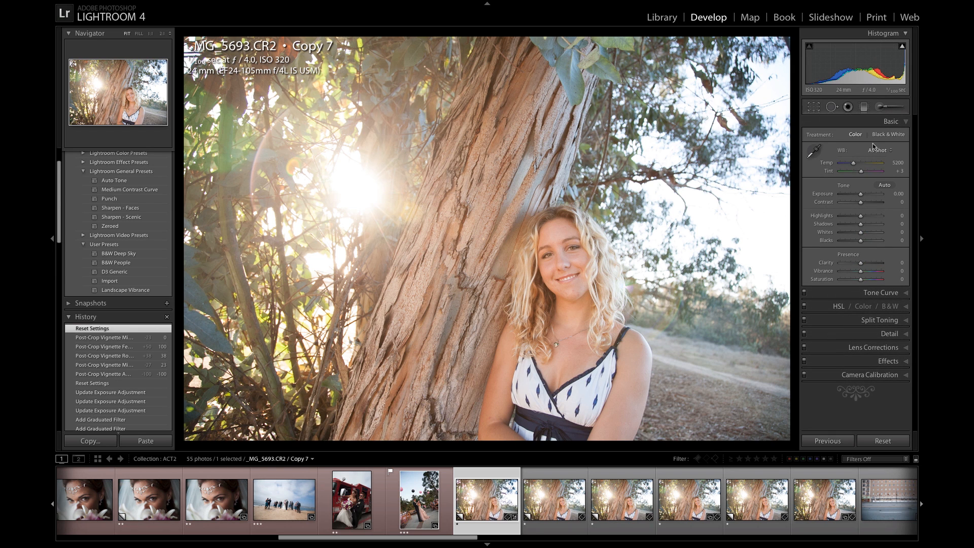
left_click_drag(860, 216, 838, 217)
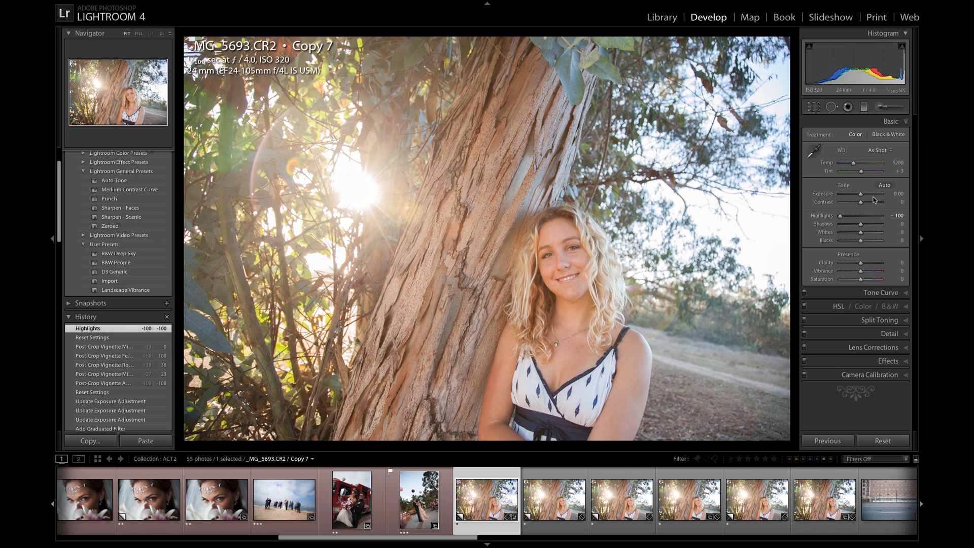
left_click_drag(861, 204, 871, 203)
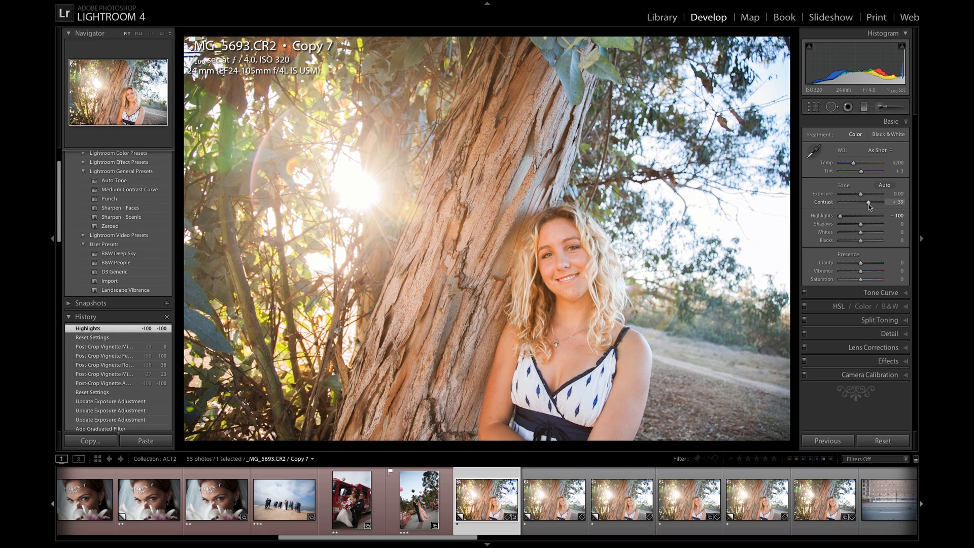
left_click_drag(853, 163, 850, 164)
mouse_move(860, 224)
left_mouse_down()
mouse_move(873, 234)
mouse_move(858, 240)
left_mouse_up()
left_click_drag(860, 195, 860, 198)
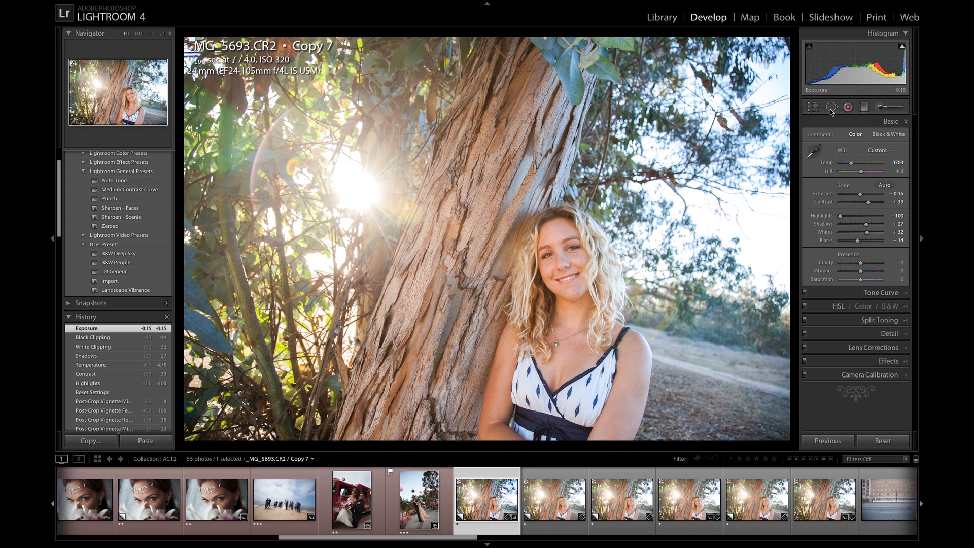
Check the portrait's clipped areas and prepare a new graduated filter with all effects zeroed except exposure at −1.02.
key("j")
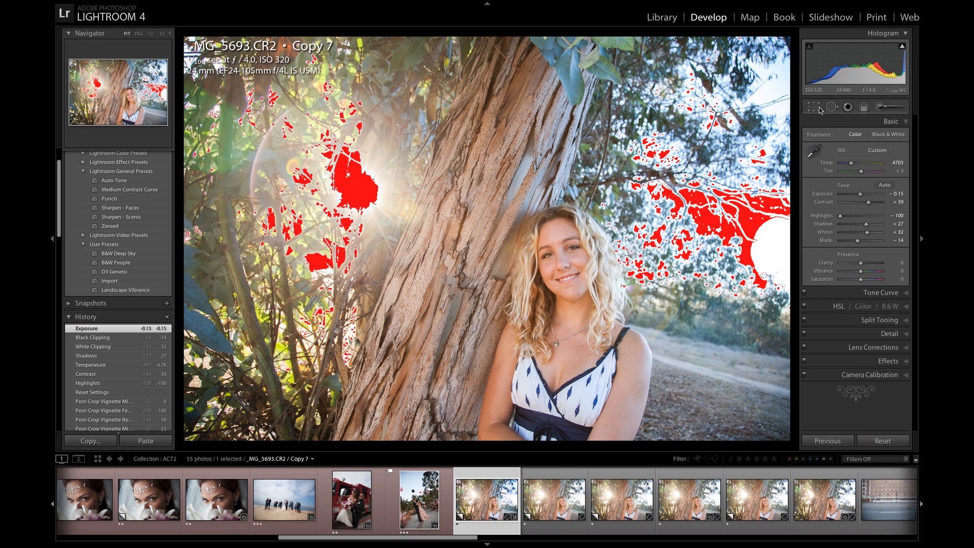
left_click(865, 108)
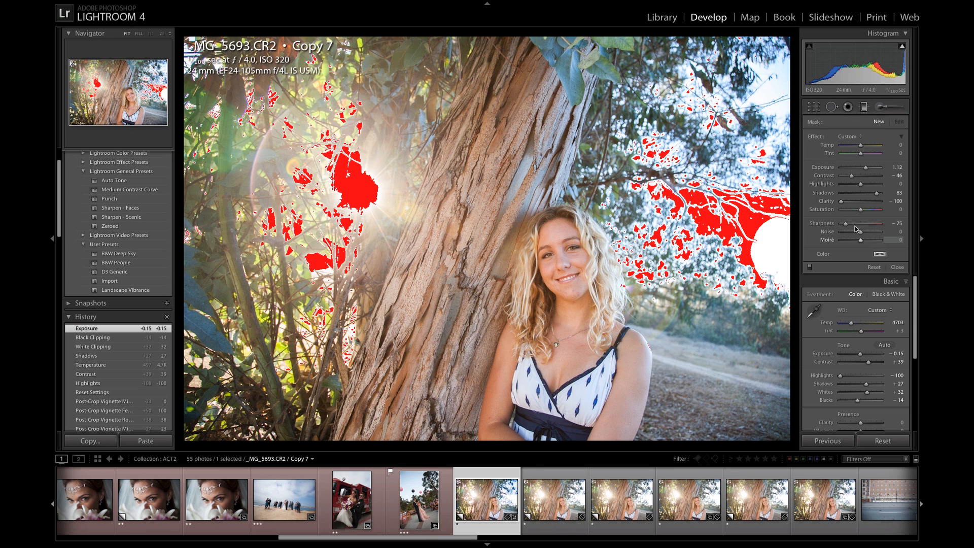
double_click(829, 170)
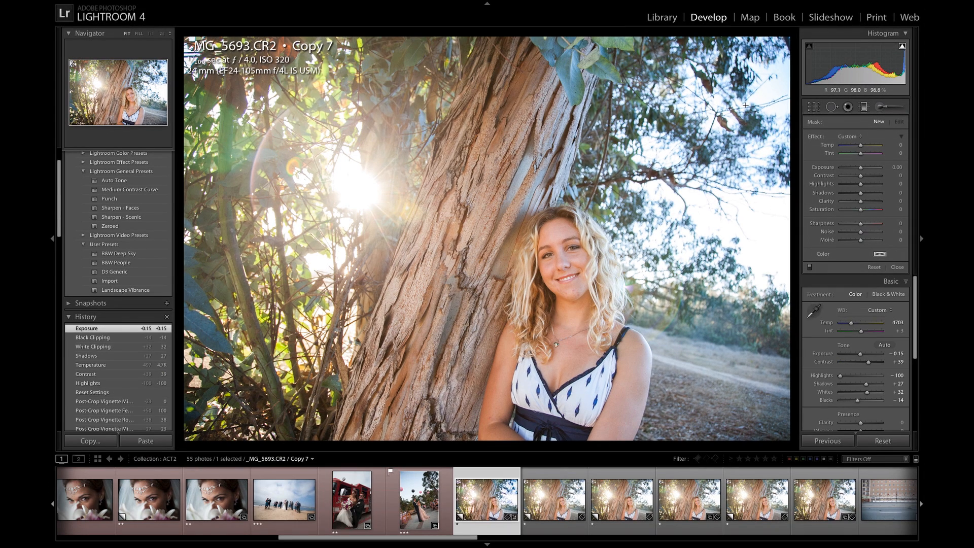
left_click_drag(890, 168, 857, 169)
key("j")
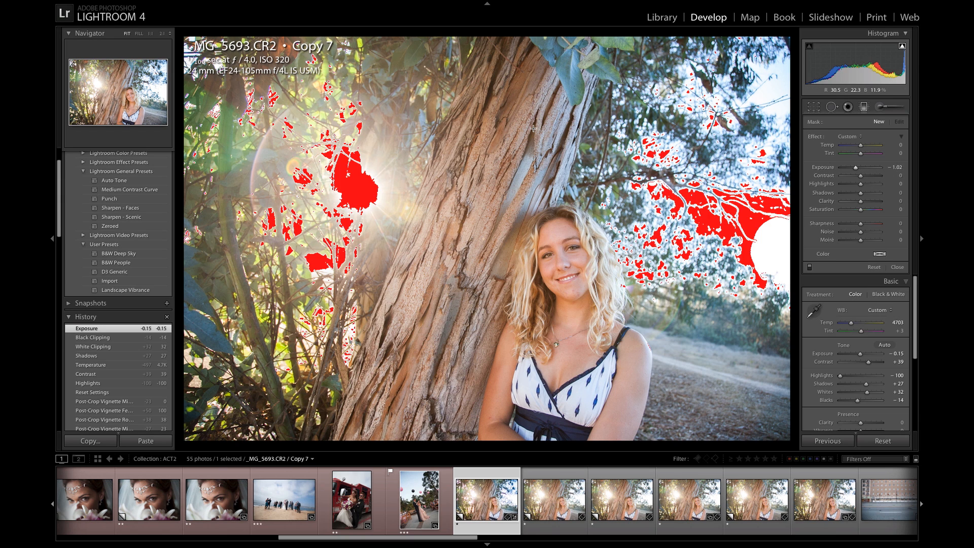
left_click(903, 48)
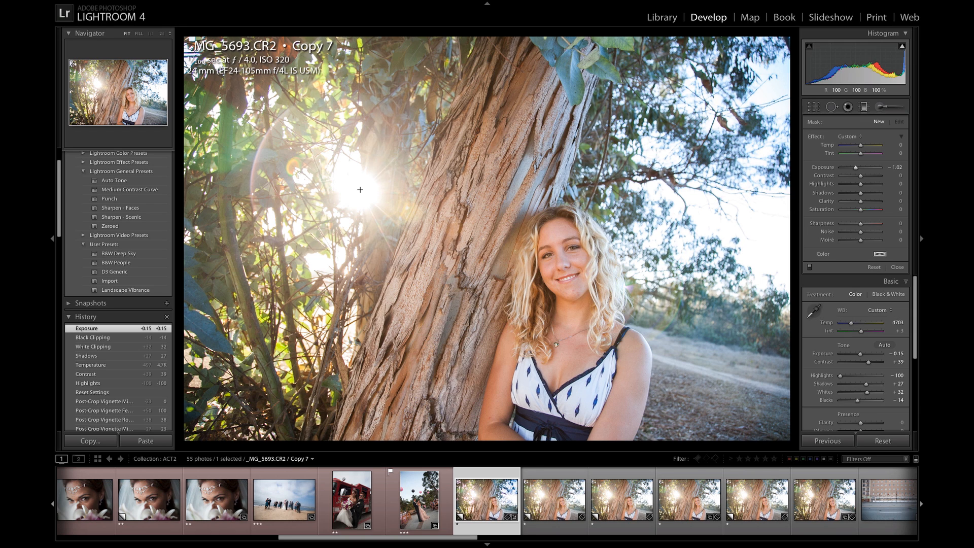
Draw a graduated filter from the sun across the trunk towards the woman, adjust its position, and set its exposure to −1.48.
left_click_drag(360, 189, 656, 255)
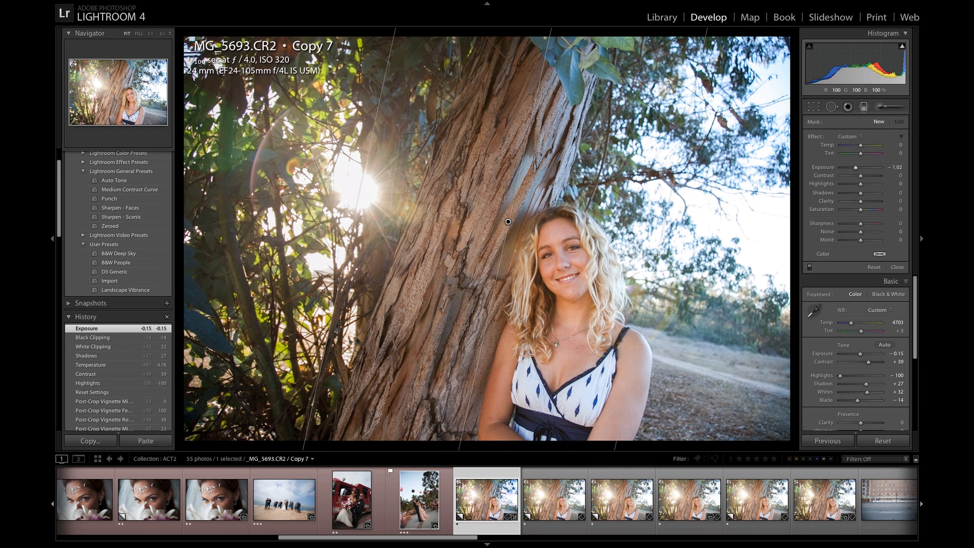
mouse_move(648, 254)
left_mouse_down()
mouse_move(358, 217)
mouse_move(394, 181)
mouse_move(385, 169)
mouse_move(370, 180)
mouse_move(381, 203)
mouse_move(420, 222)
mouse_move(439, 203)
mouse_move(452, 221)
mouse_move(455, 163)
mouse_move(435, 236)
mouse_move(489, 239)
mouse_move(598, 289)
mouse_move(559, 274)
left_mouse_up()
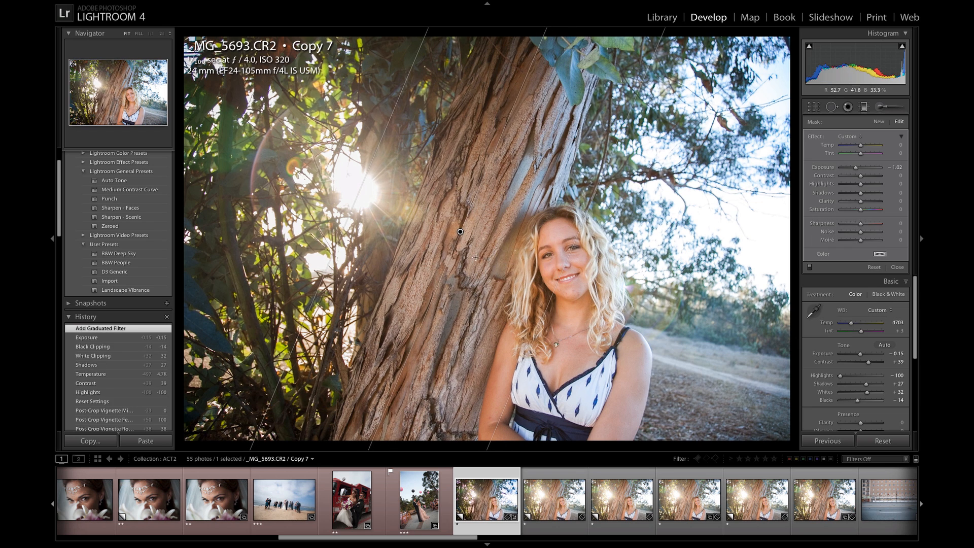
left_click_drag(460, 233, 487, 238)
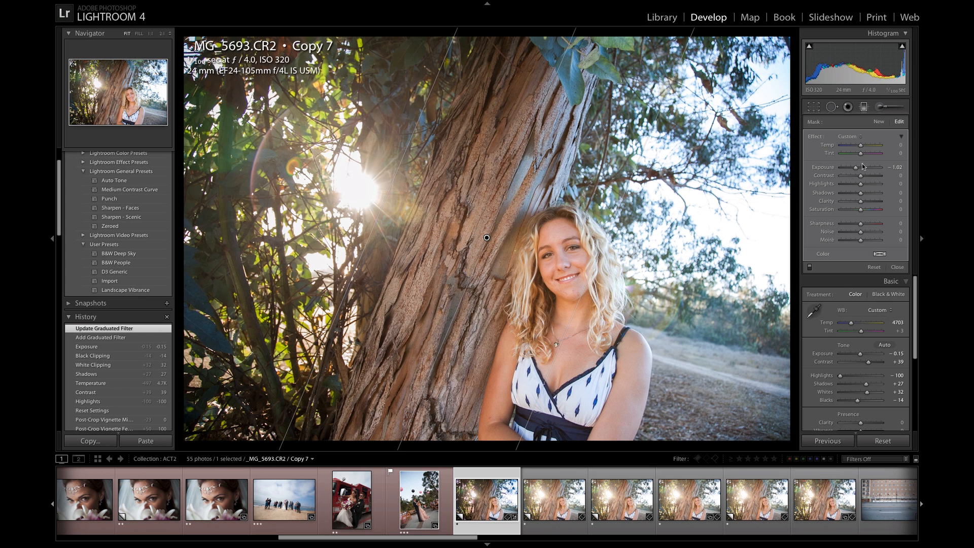
left_click_drag(855, 170, 853, 169)
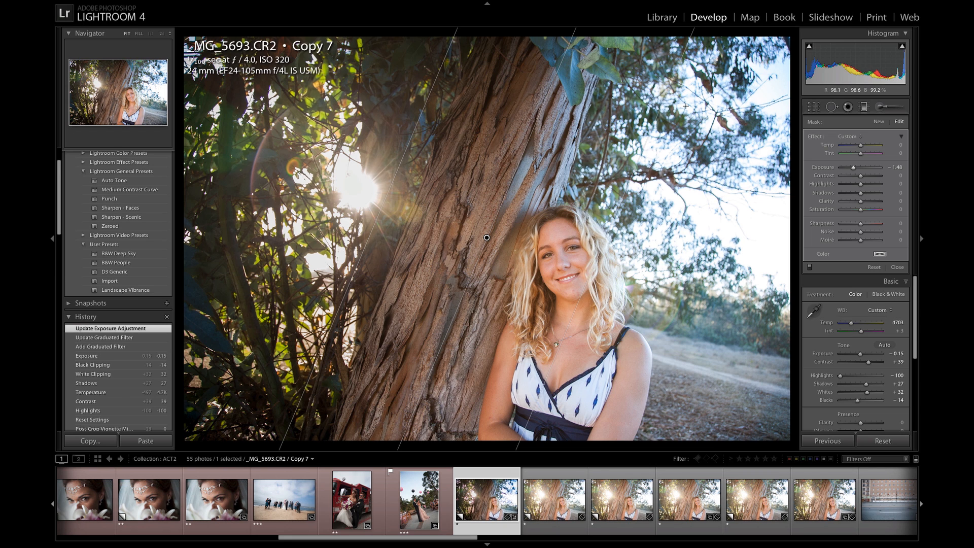
Add two graduated filters at exposure −1.02, one diagonally from the upper-right foliage and one upward from the path.
left_click_drag(685, 121, 500, 300)
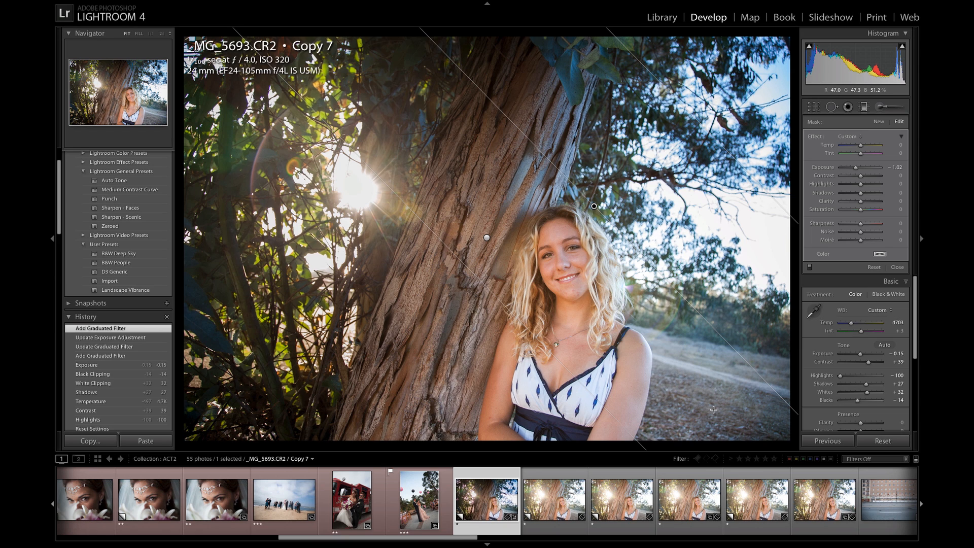
left_click_drag(682, 422, 664, 268)
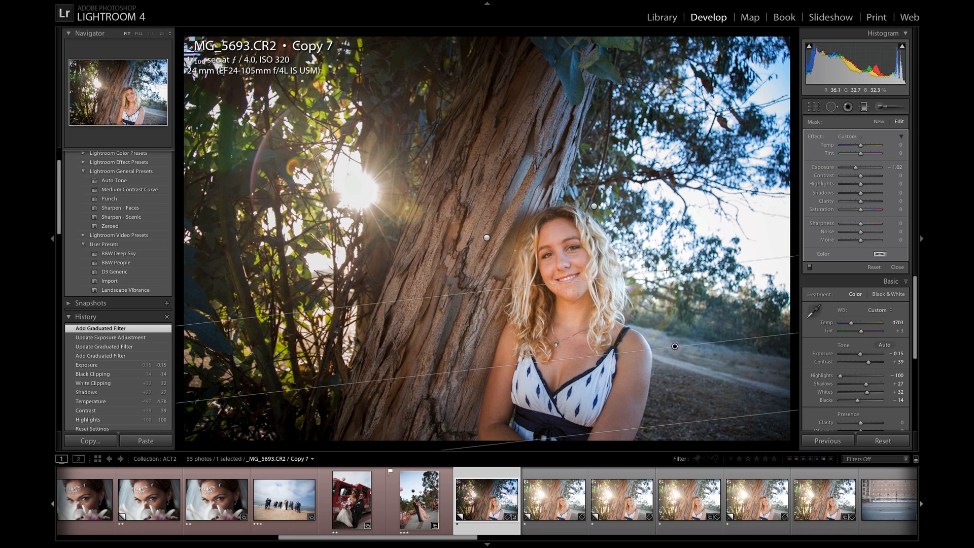
Fine-tune the exposure of the ground filter and set the upper-right foliage filter's exposure to −1.52.
left_click(673, 344)
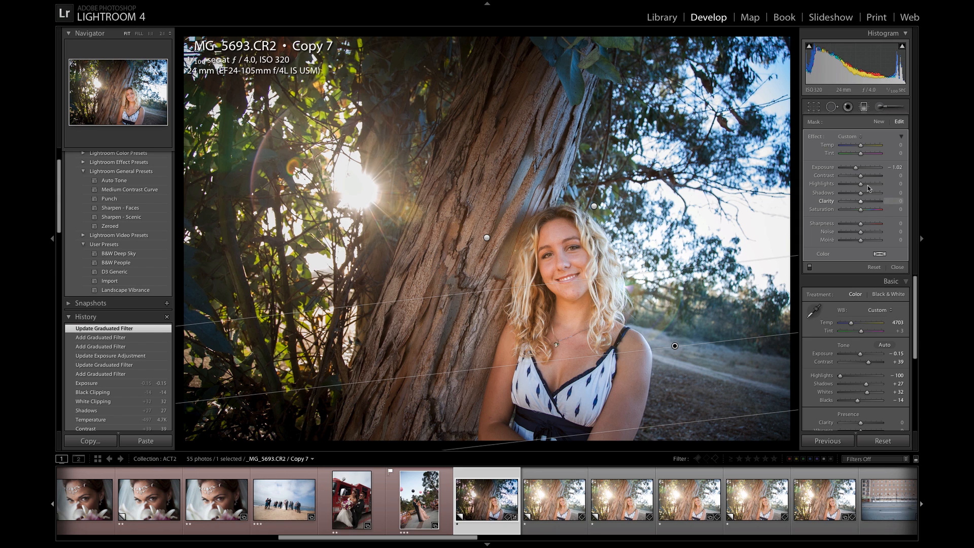
left_click_drag(857, 169, 859, 167)
left_click(594, 205)
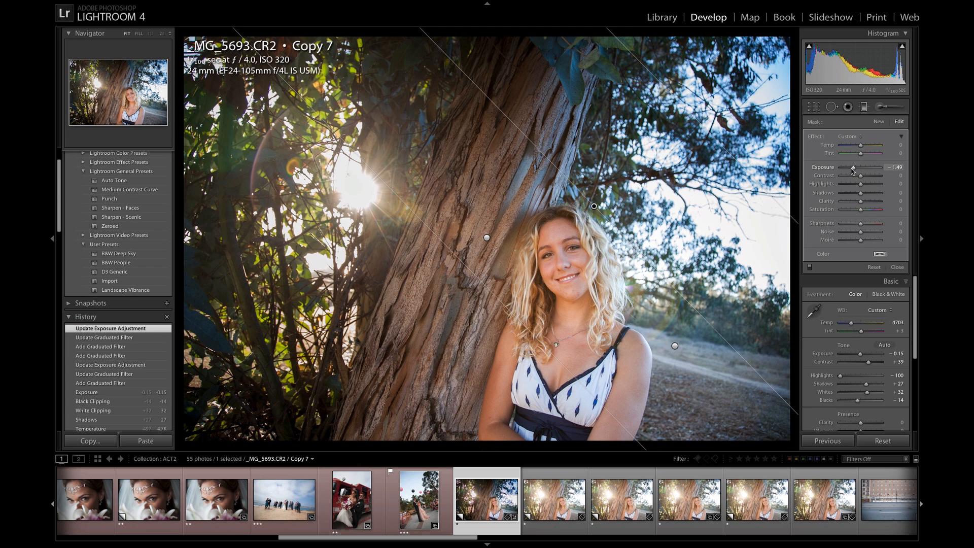
left_click_drag(853, 171, 852, 171)
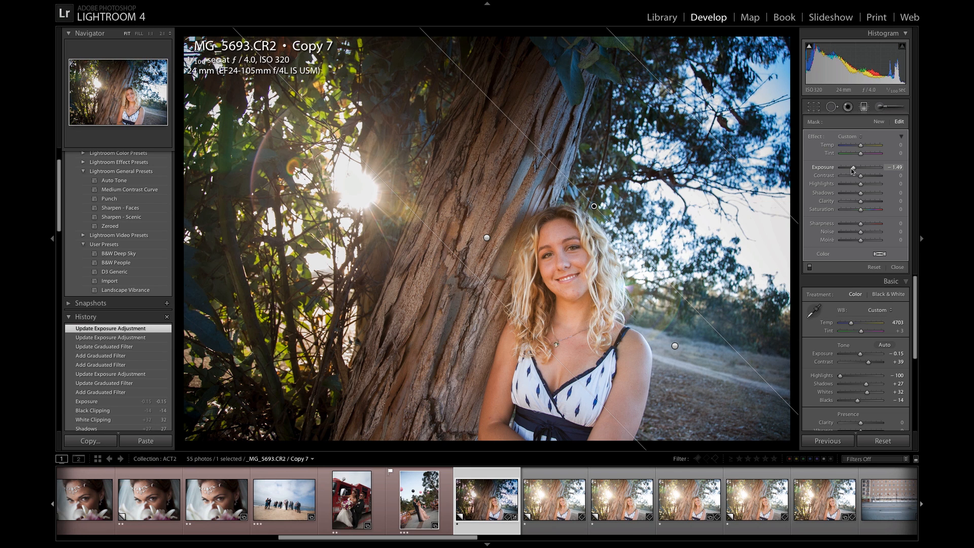
key("Return")
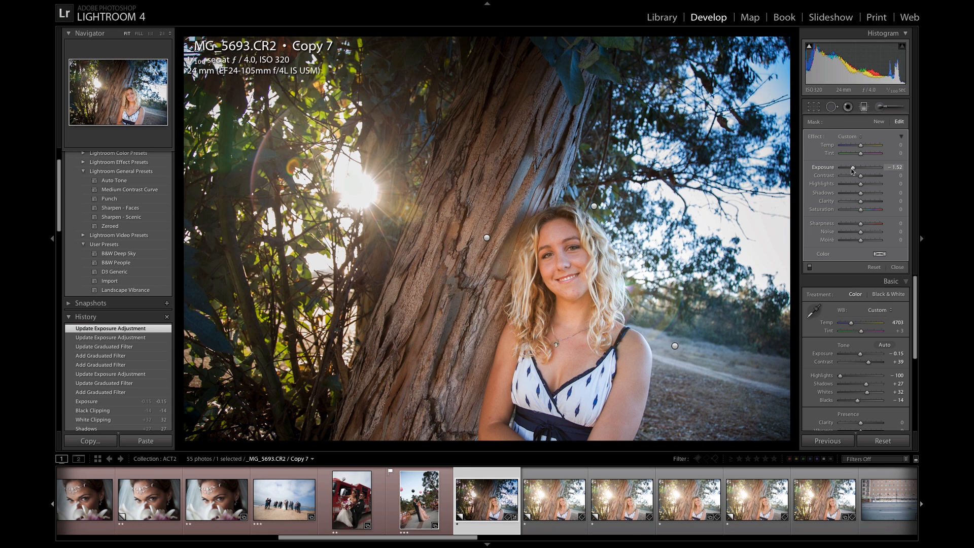
Switch to the next copy of the portrait in the filmstrip and back to compare it with the edited one.
key("Right")
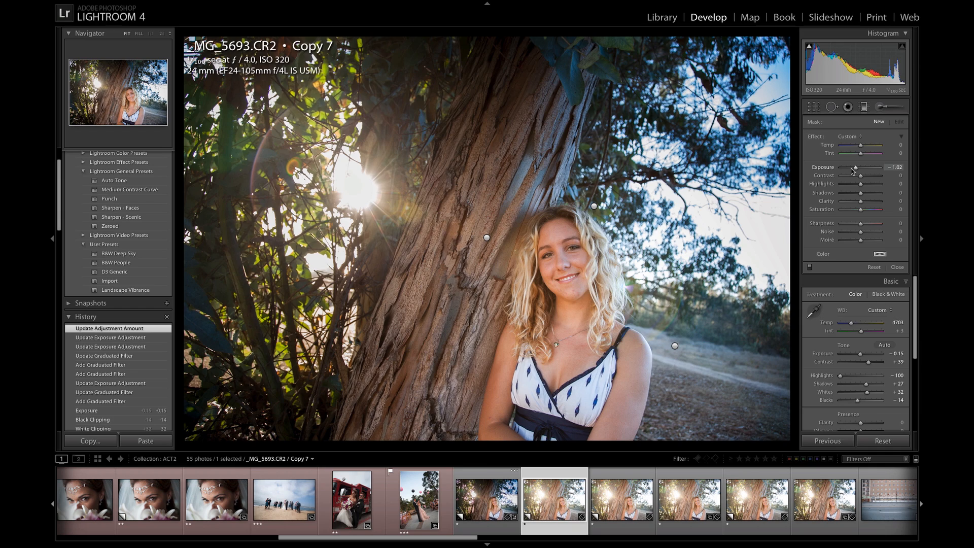
key("Left")
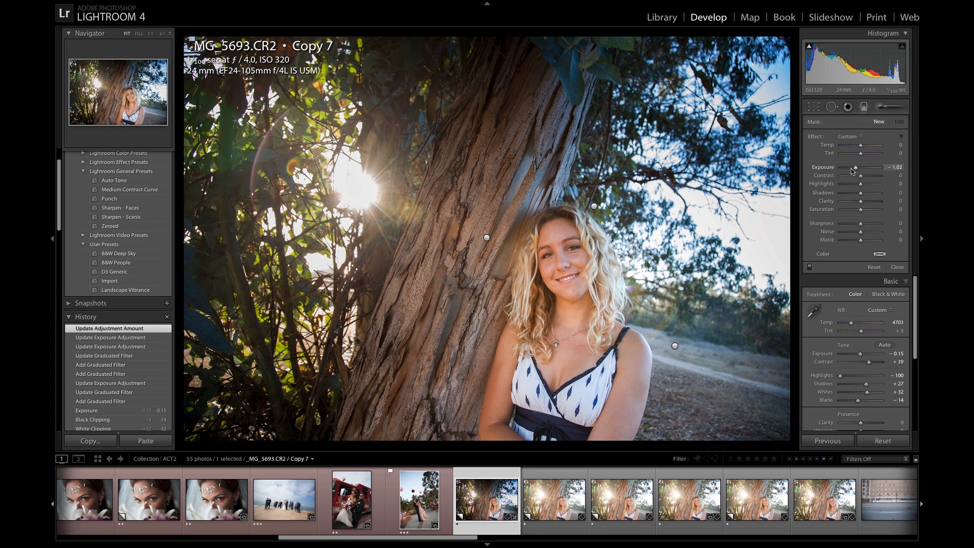
Return to the Library, select the bridge photo _D3A9800.NEF Copy 14, and open it in the Develop module.
key("g")
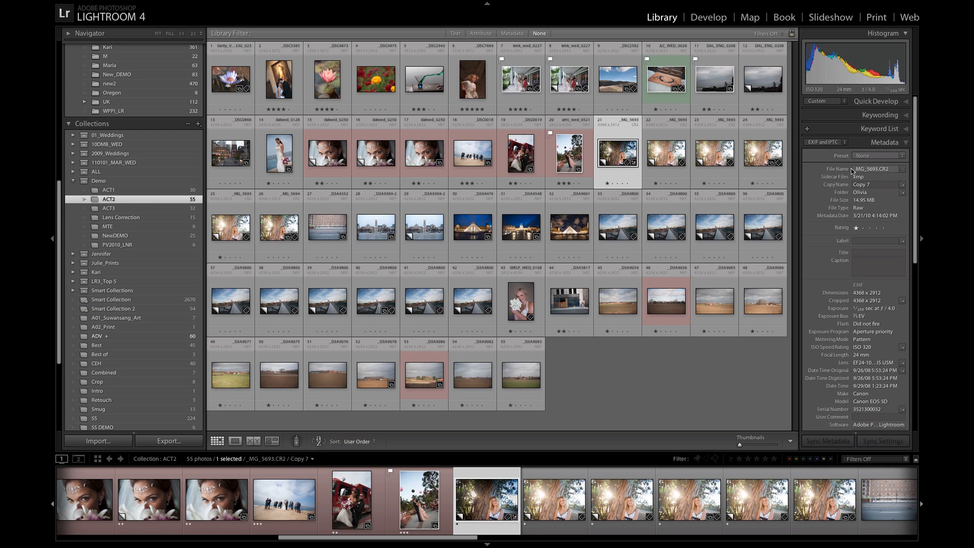
key("e")
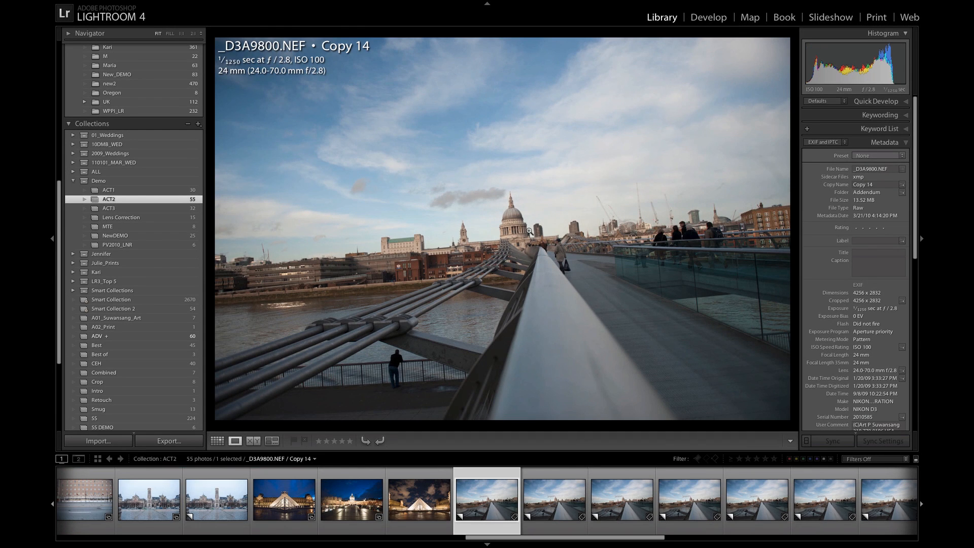
left_click(715, 21)
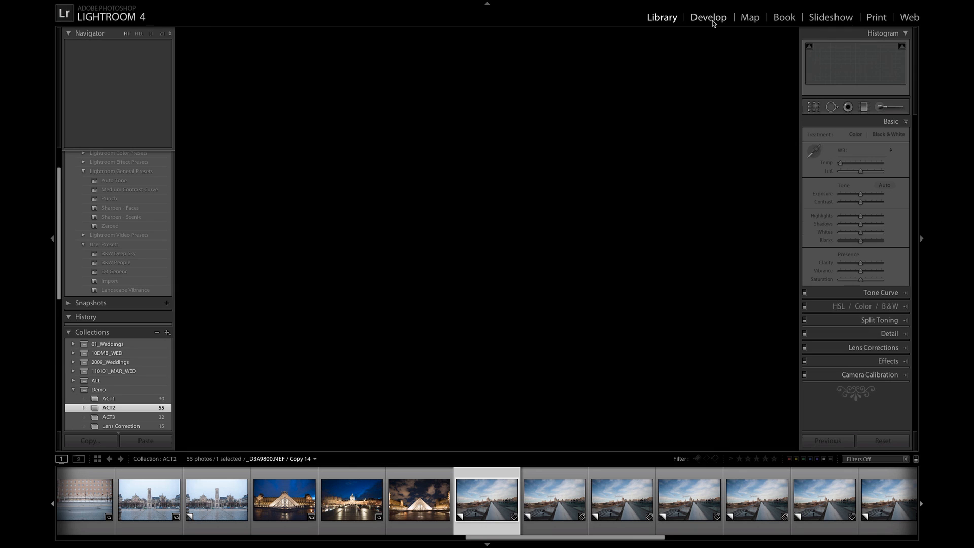
Straighten the bridge photo along the far riverbank to a crop angle of 4.44 and apply the crop.
left_click(814, 111)
left_click(814, 112)
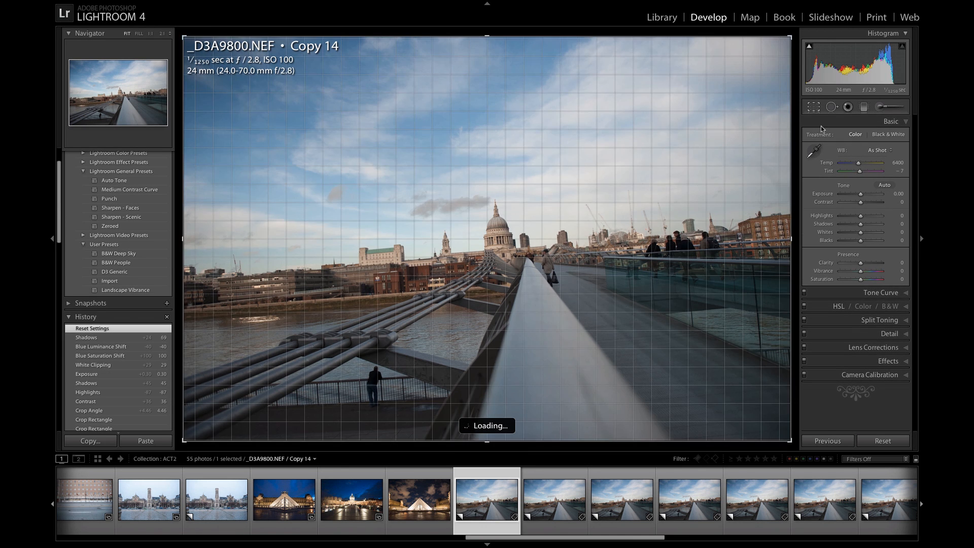
left_click(812, 154)
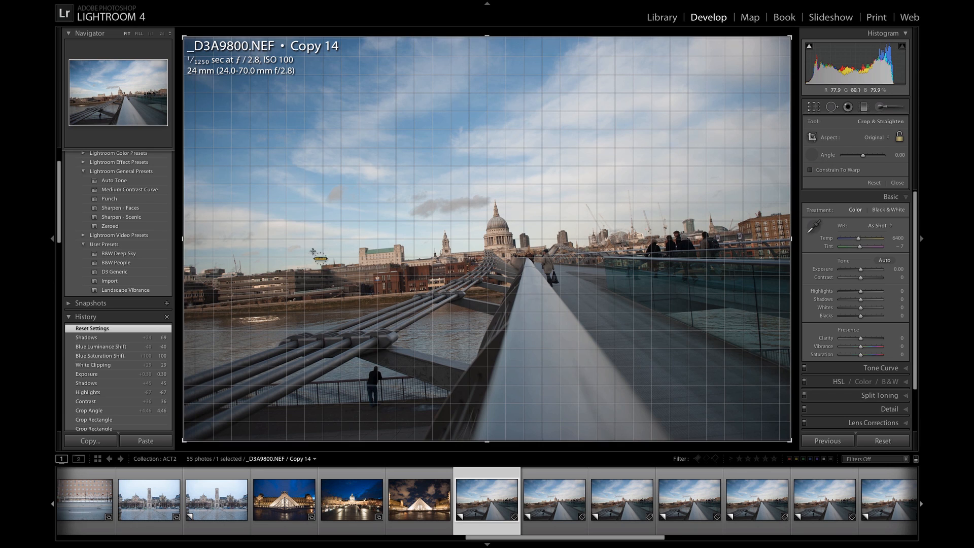
left_click_drag(270, 304, 490, 287)
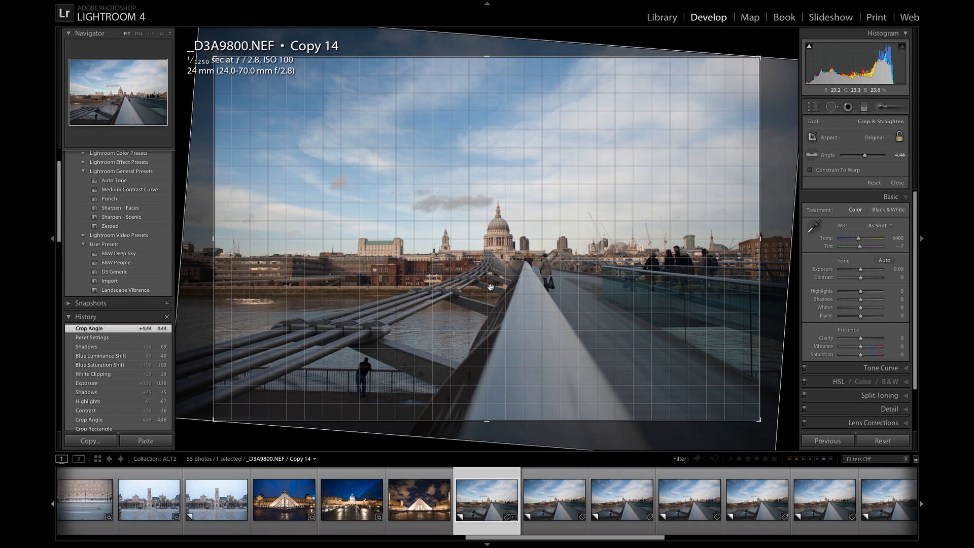
key("Return")
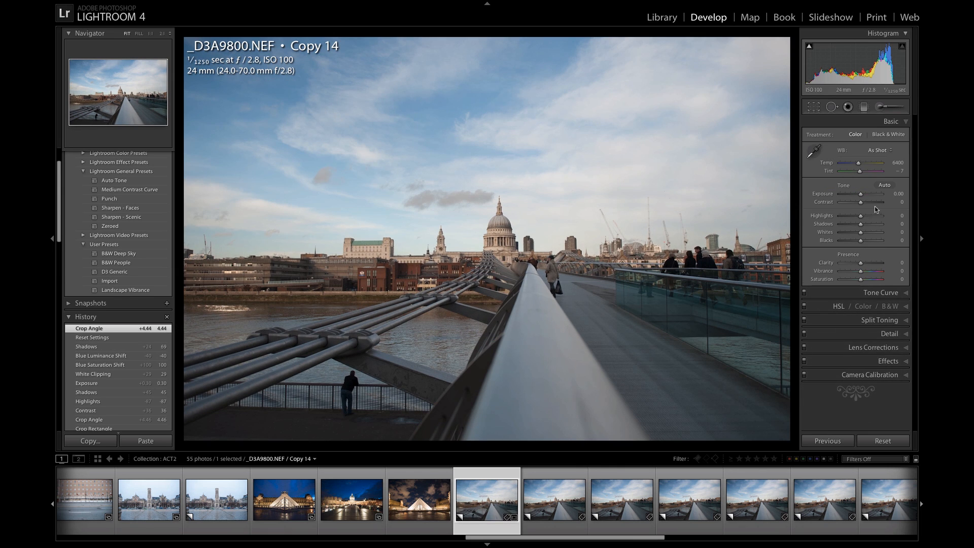
Set the bridge photo's contrast to +49, highlights −59, shadows +48, whites +65 and blacks −12.
left_click_drag(846, 213, 871, 204)
left_click_drag(860, 240, 867, 225)
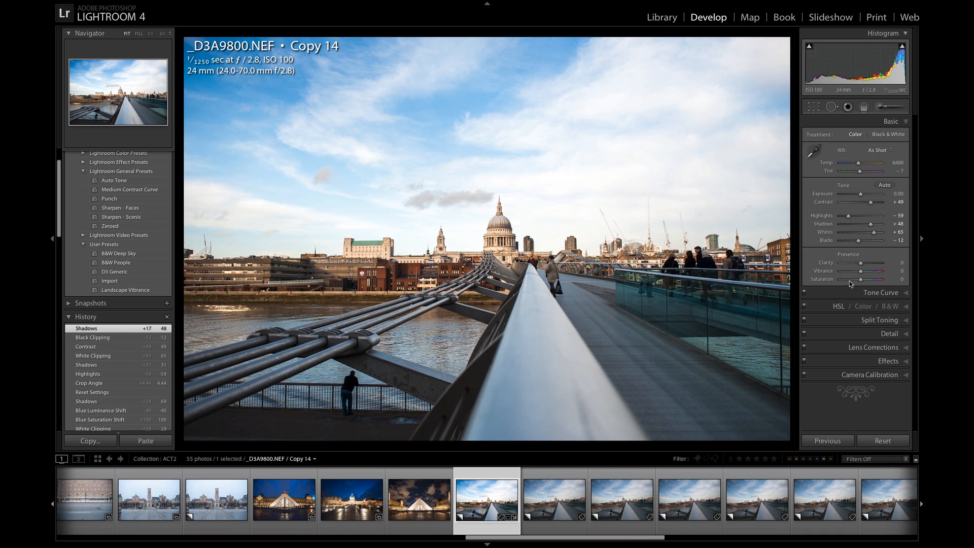
Raise the sky's colour saturation to aqua +67 and blue +100, and lower its luminance to aqua −31 and blue −80.
left_click(845, 308)
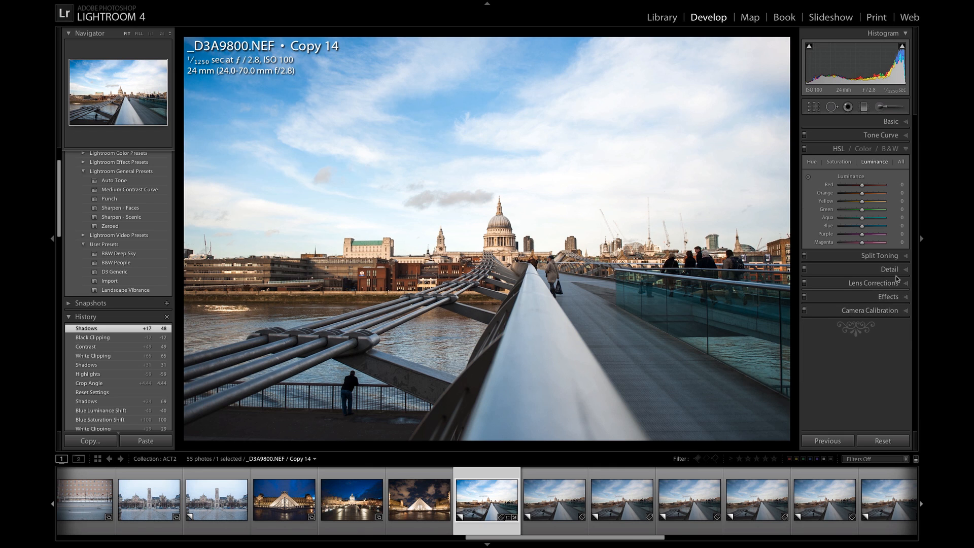
left_click(838, 162)
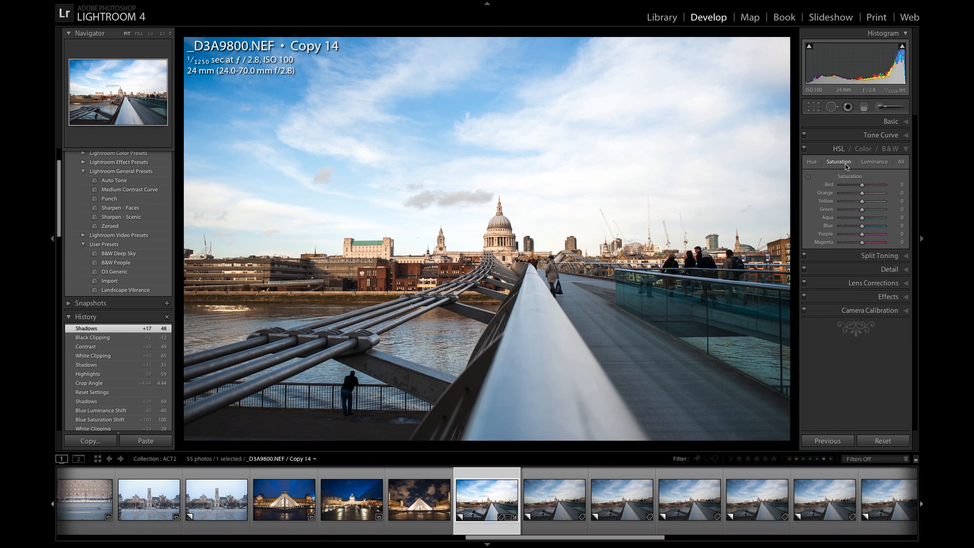
left_click(809, 178)
left_click_drag(416, 114, 445, 108)
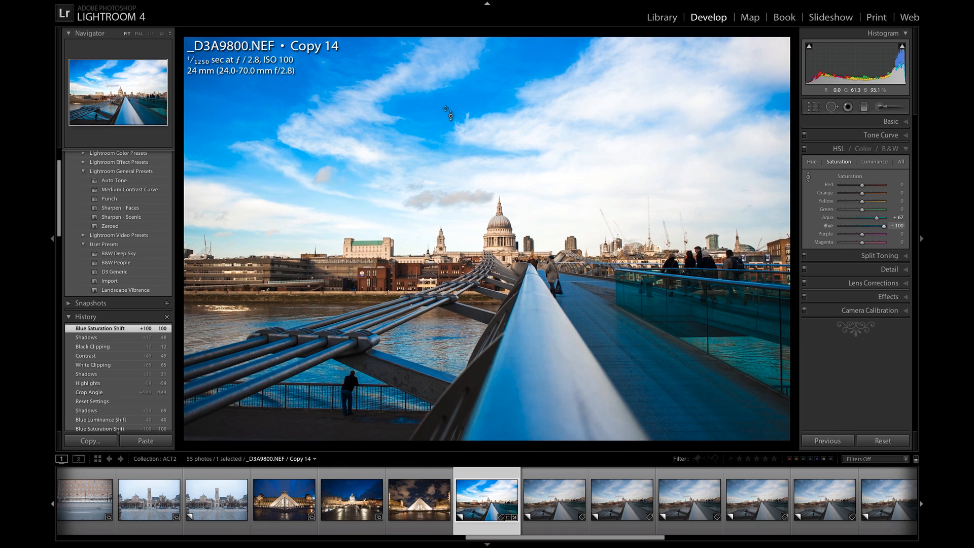
left_click(865, 163)
left_click_drag(431, 101, 431, 142)
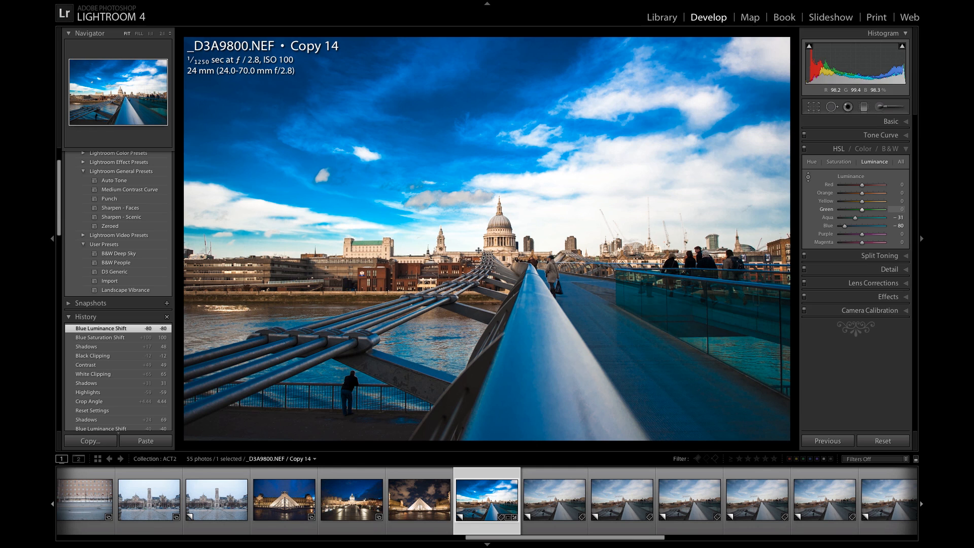
Add a graduated filter with temperature 25 and saturation −36, running from the lower bridge up into the sky and centred near the horizon.
left_click(867, 109)
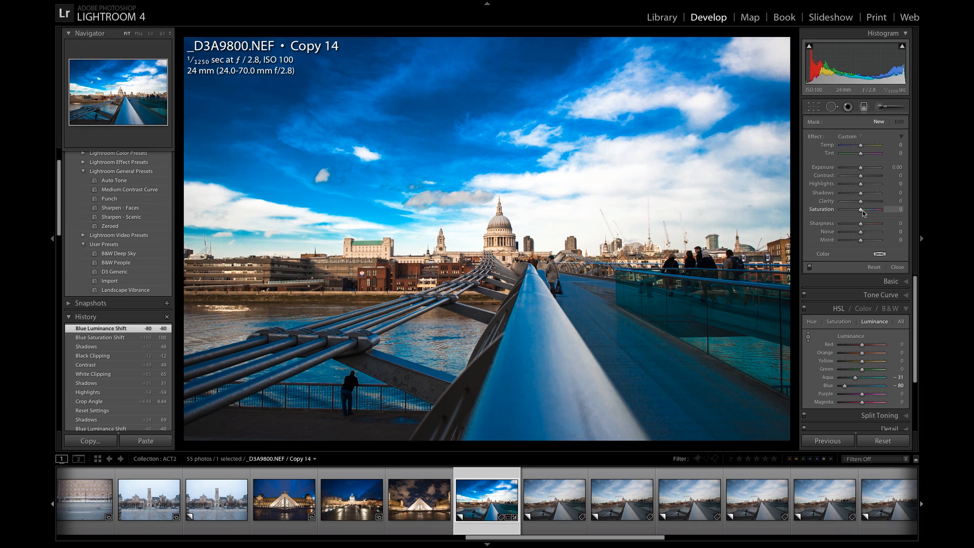
left_click_drag(862, 213, 854, 213)
left_click_drag(864, 148, 866, 148)
left_click_drag(498, 362, 484, 190)
left_click_drag(478, 189, 263, 208)
left_click_drag(278, 315, 538, 477)
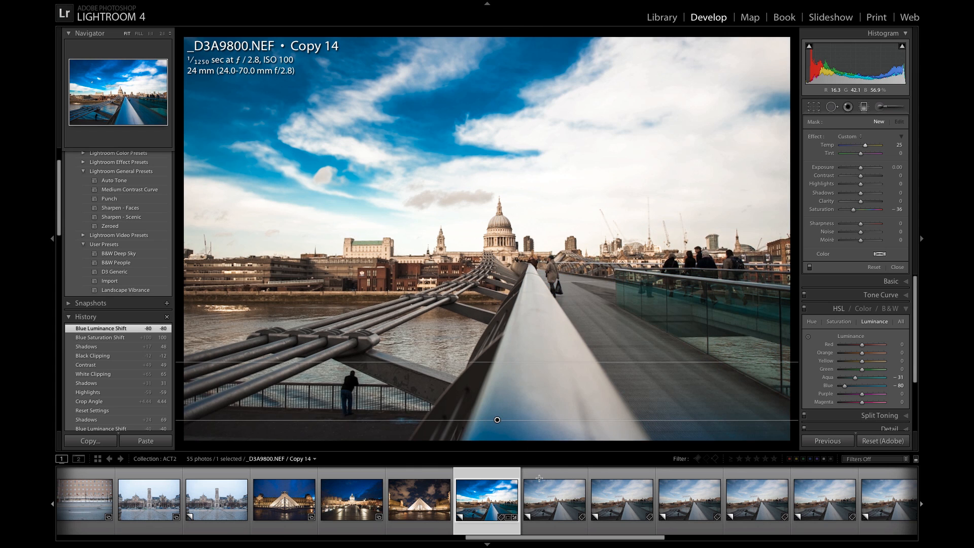
left_click_drag(538, 396, 511, 199)
left_click_drag(510, 282, 516, 170)
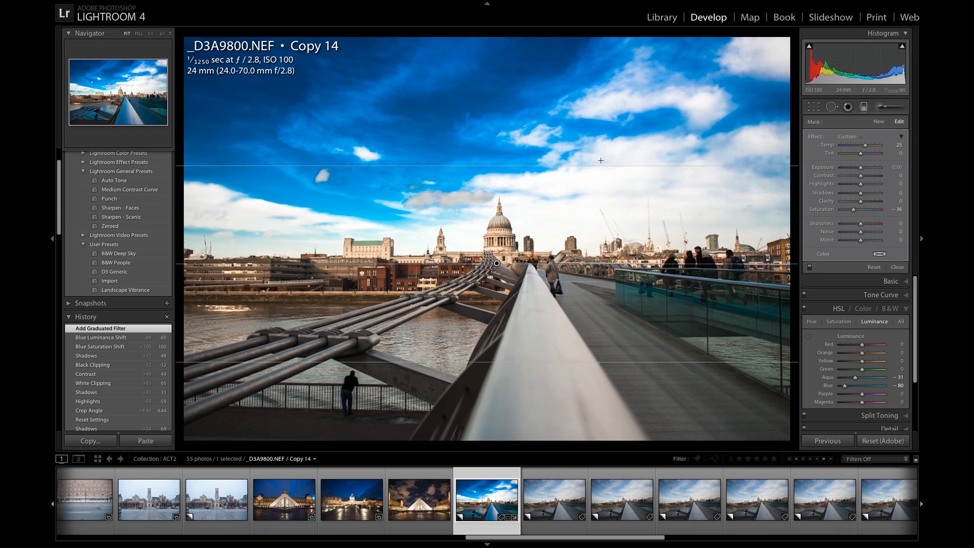
Set the bridge filter's temperature to 36, exposure to 0.40 and highlights to −100, and finish editing that filter.
left_click(868, 148)
left_click_drag(861, 168, 562, 338)
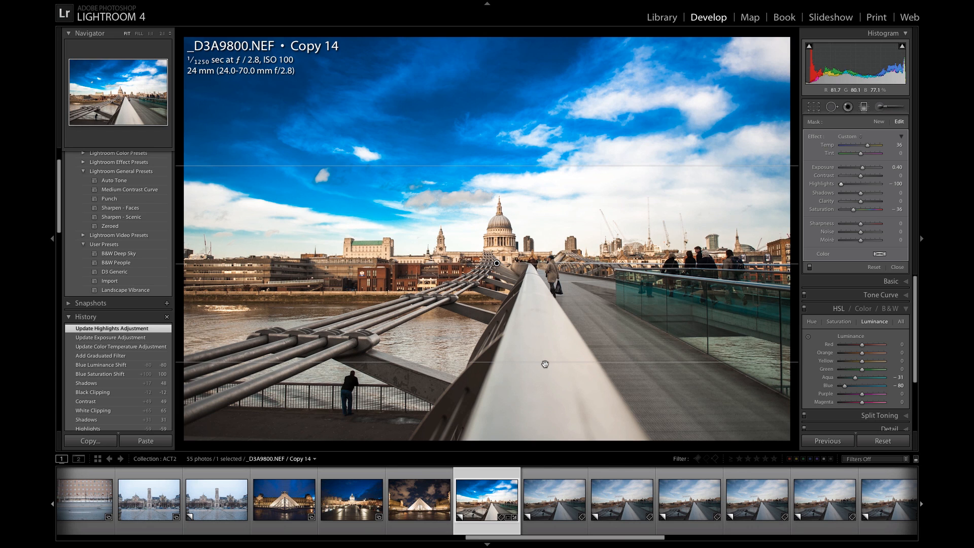
key("Return")
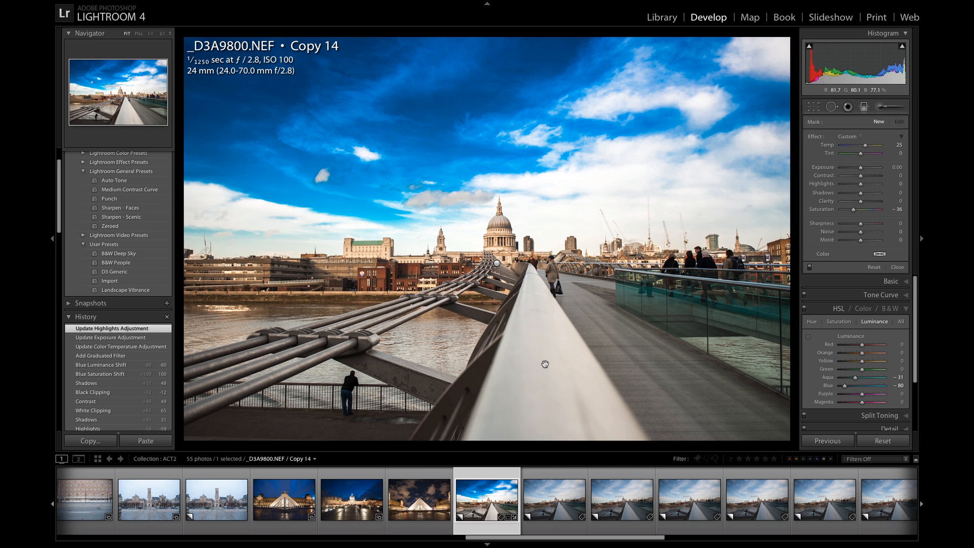
Return to the Library, open the field landscapes at the end of the collection and browse back to _D3A9056.nef.
key("g")
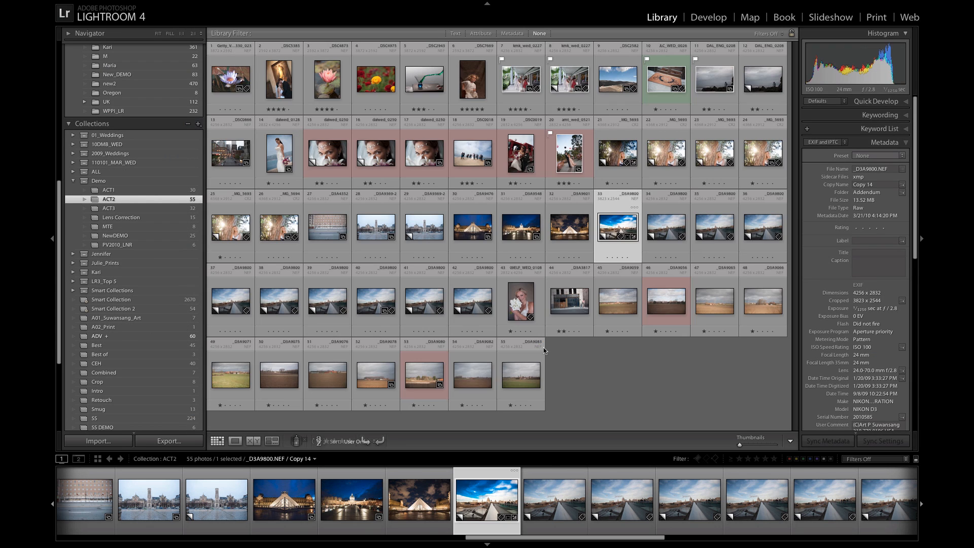
left_click(606, 377)
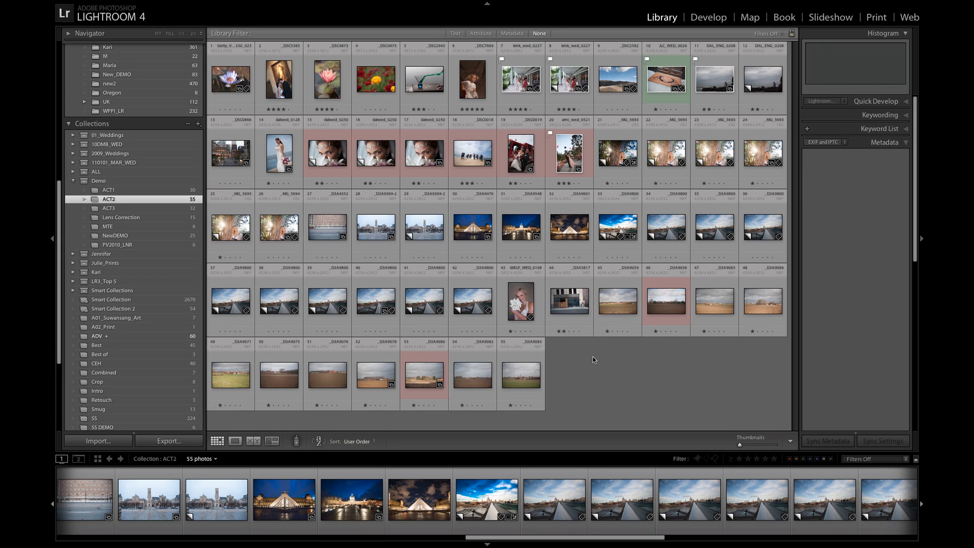
left_click(523, 375)
double_click(522, 375)
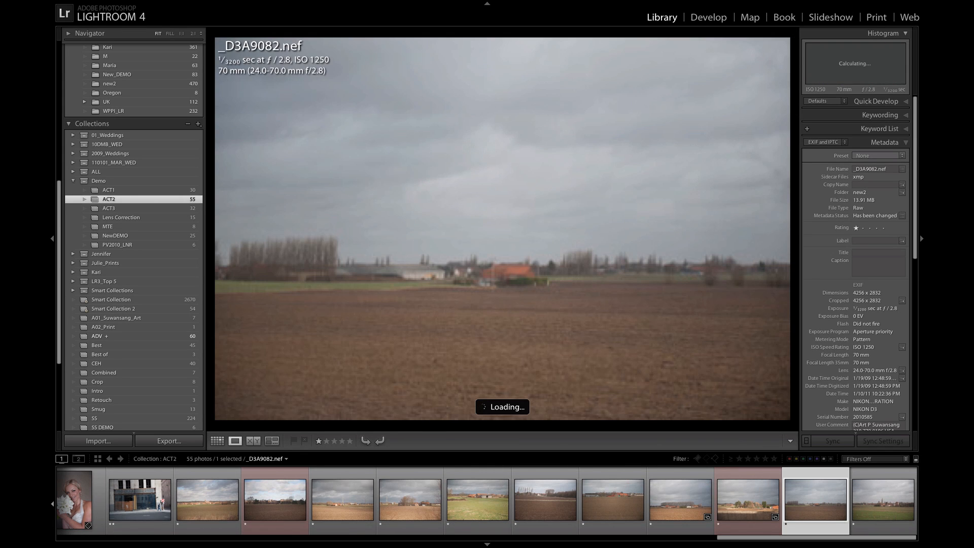
key("Left")
key("Left")
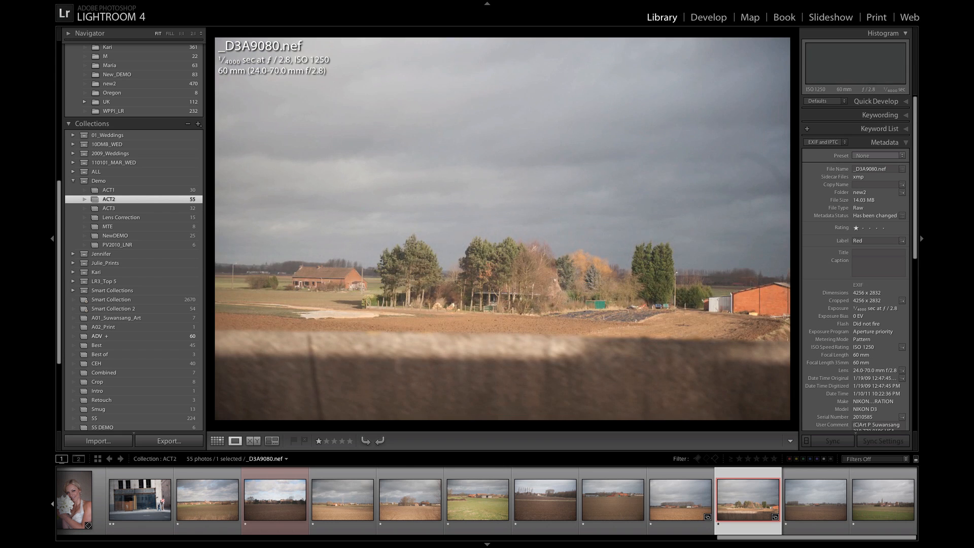
key("Left")
key("Left")
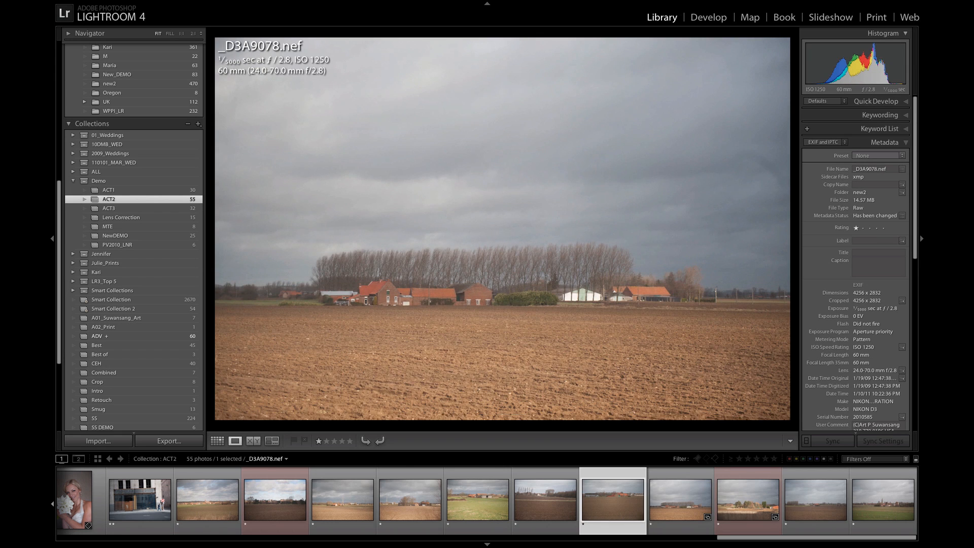
key("Left")
key("Left")
key("Left")
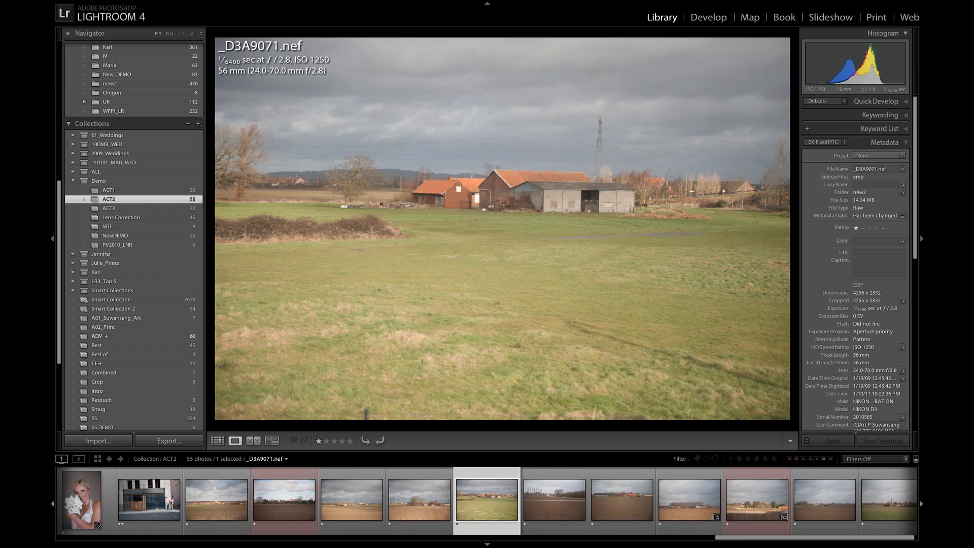
key("Left")
key("Left")
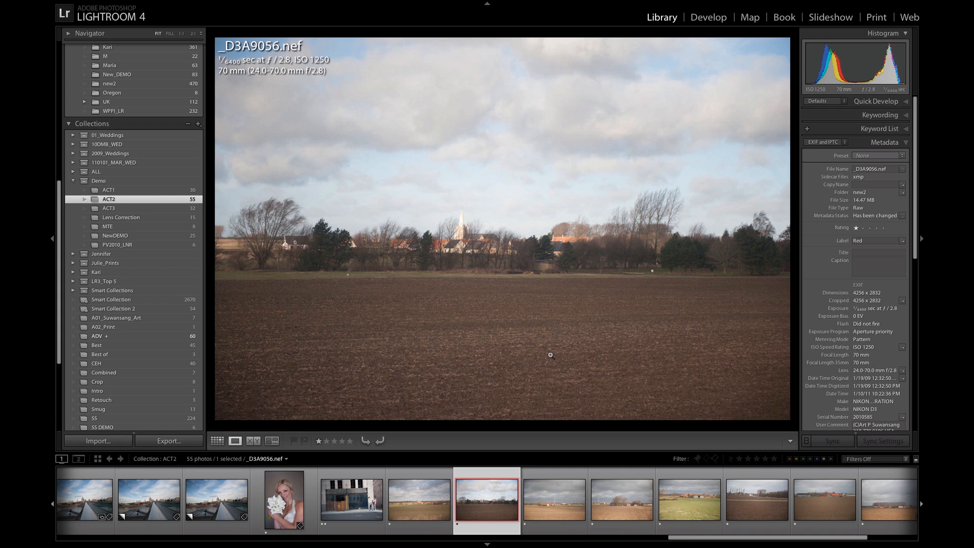
Crop most of the brown field off the lower part of the landscape photo to make a wider format.
key("r")
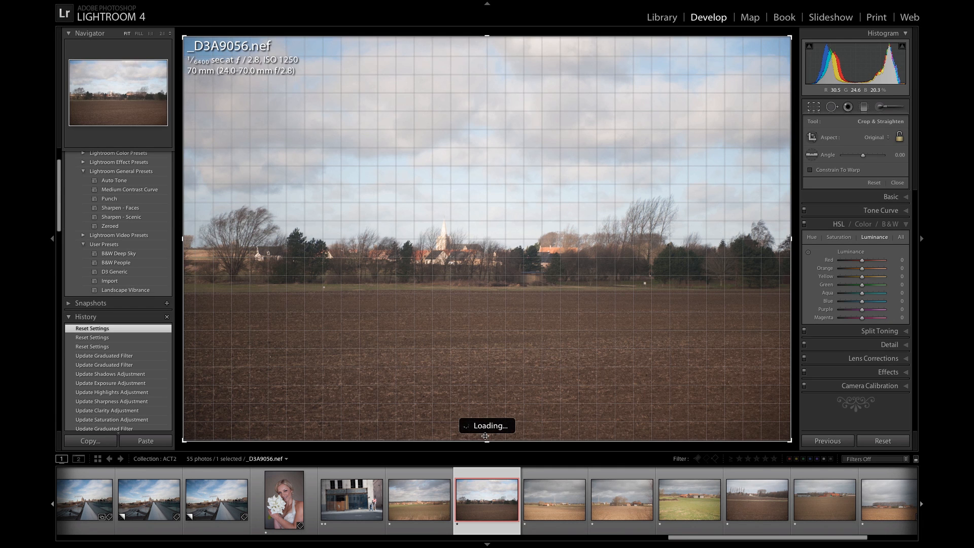
left_click_drag(485, 437, 487, 369)
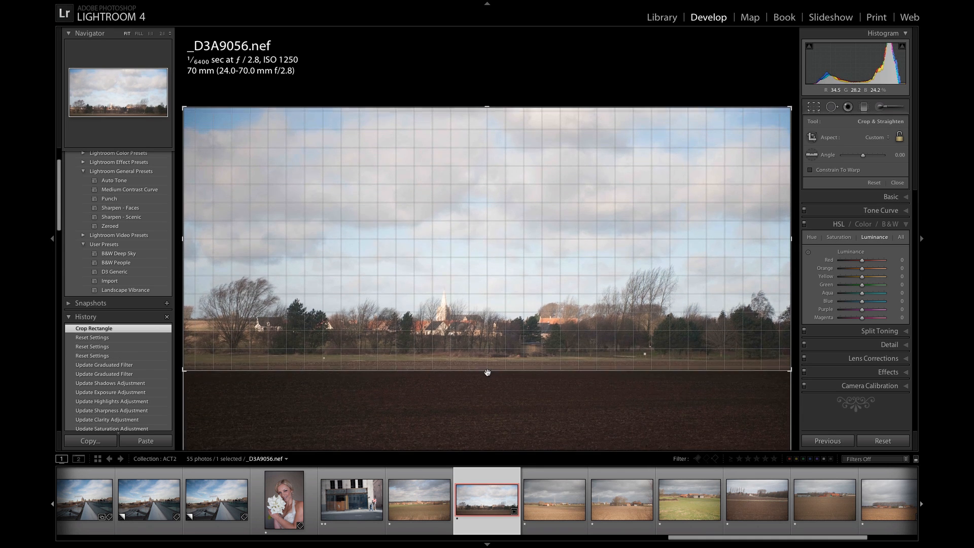
key("Return")
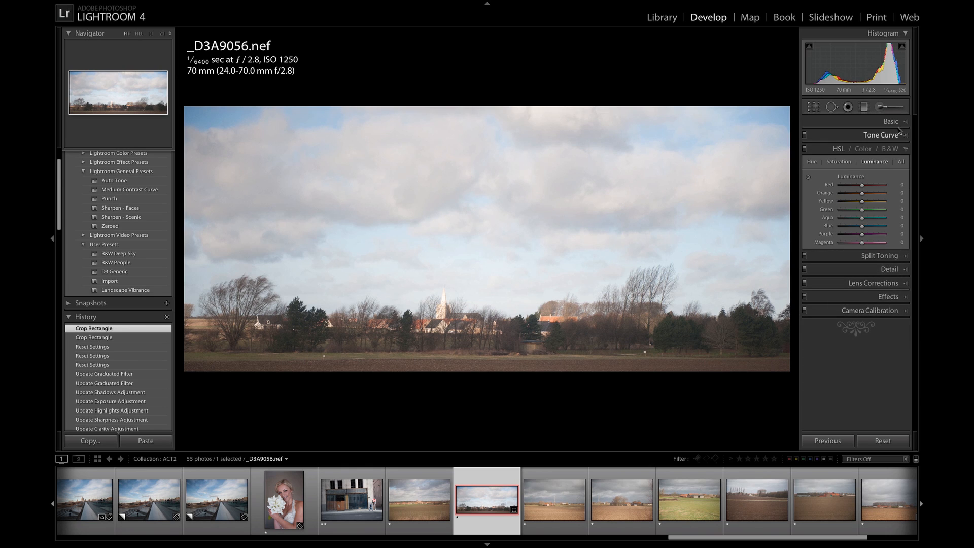
Set the landscape photo's contrast to +79, highlights −100, shadows +28, whites +44 and blacks −32.
left_click(894, 122)
left_click_drag(861, 202, 878, 205)
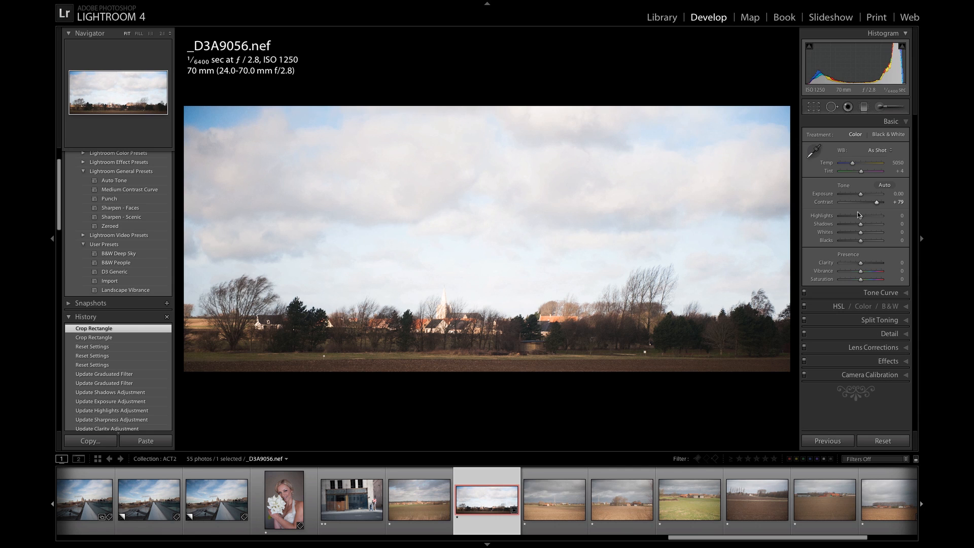
left_click_drag(850, 219, 855, 244)
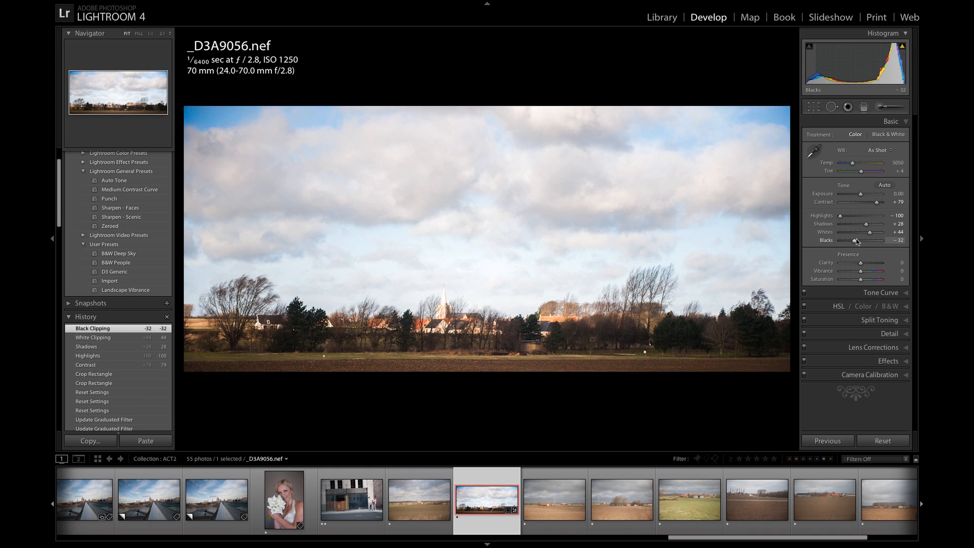
Lower the sky's luminance to aqua −41 and blue −100, and raise its saturation to aqua +20 and blue +38.
left_click(838, 306)
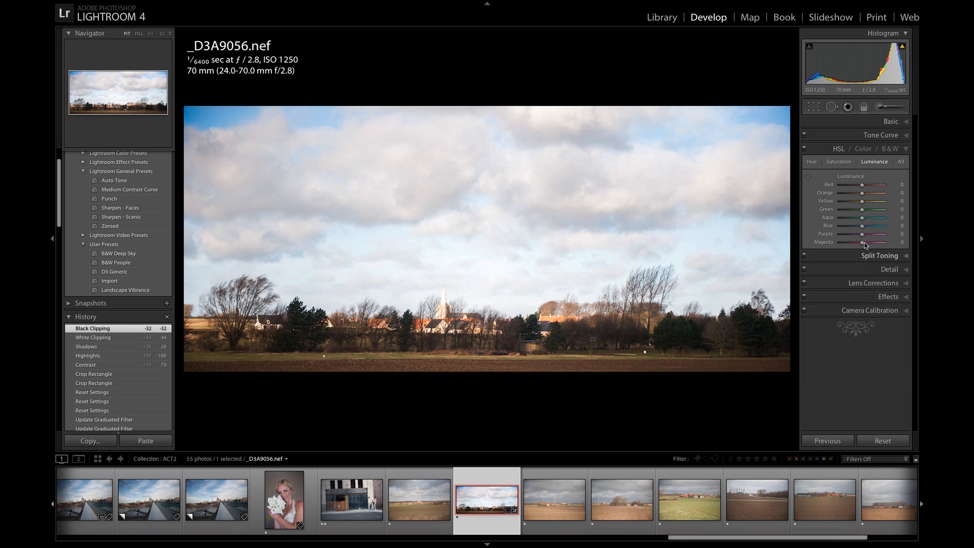
left_click(809, 177)
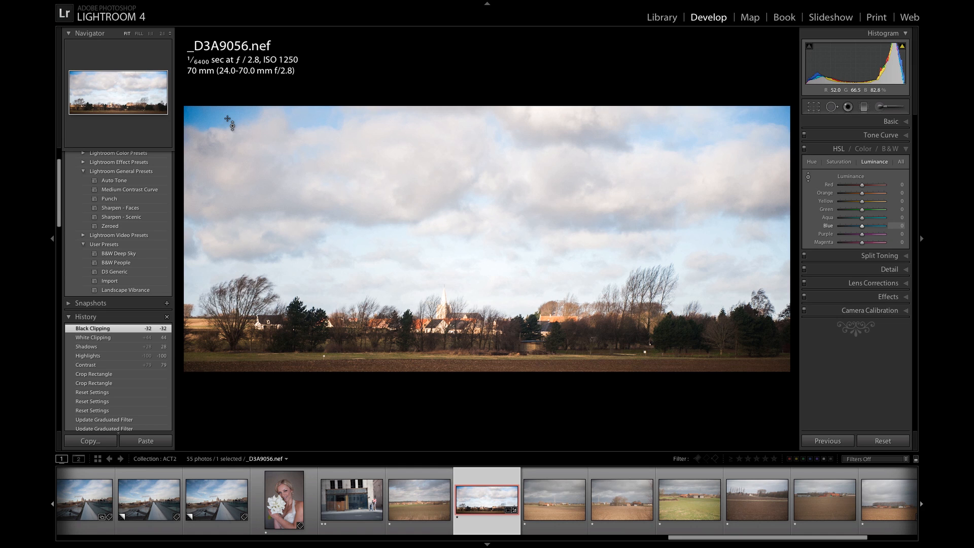
left_click_drag(224, 119, 224, 191)
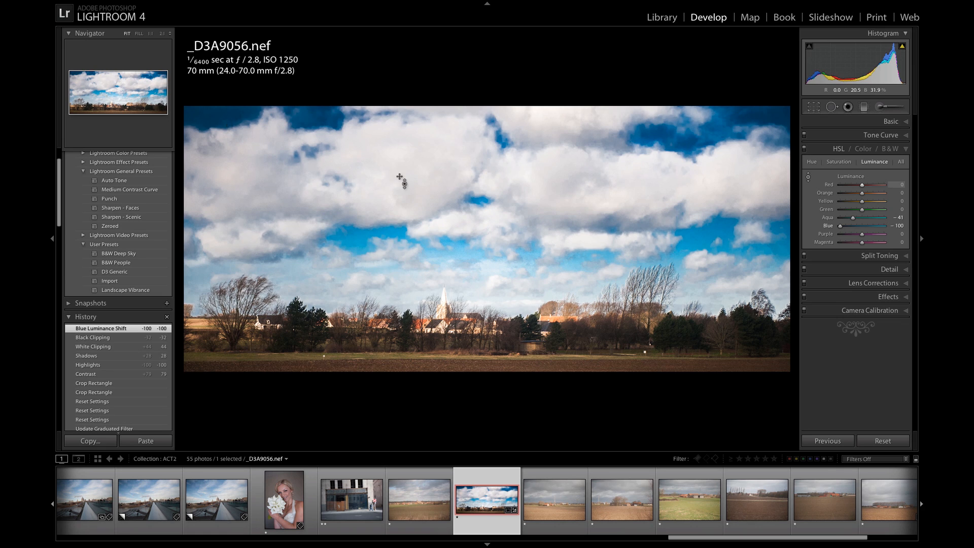
left_click(839, 162)
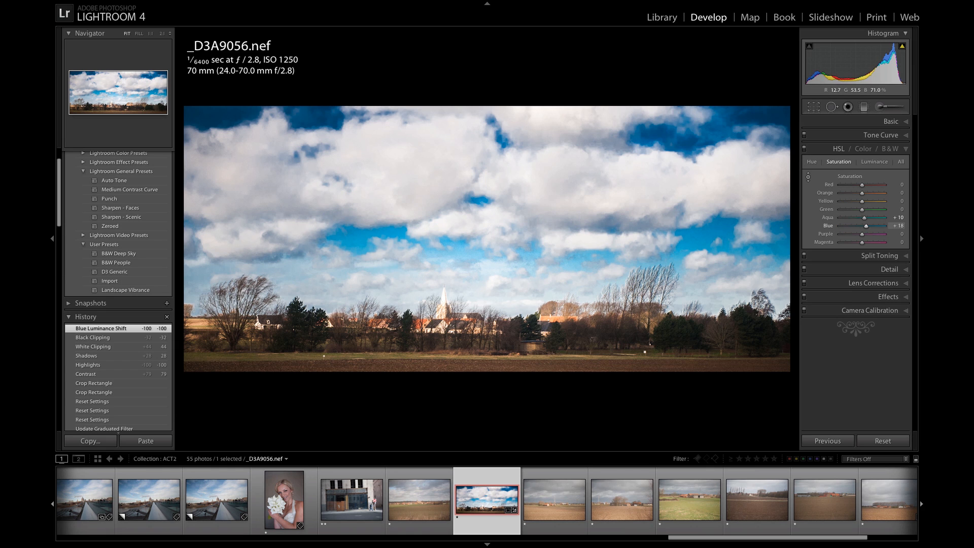
left_click_drag(724, 237, 724, 213)
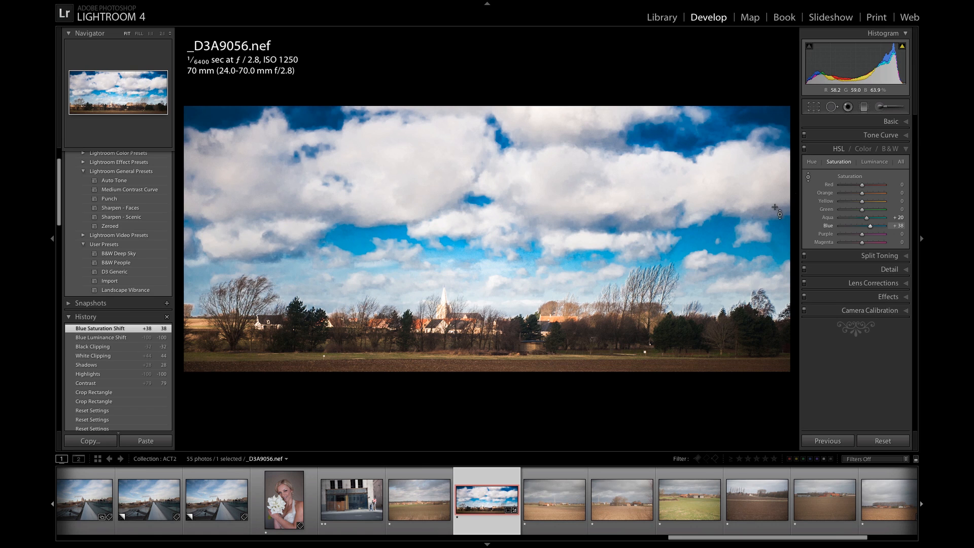
Add a graduated filter with contrast 76 and saturation 60 from the upper sky down to the field.
left_click(864, 107)
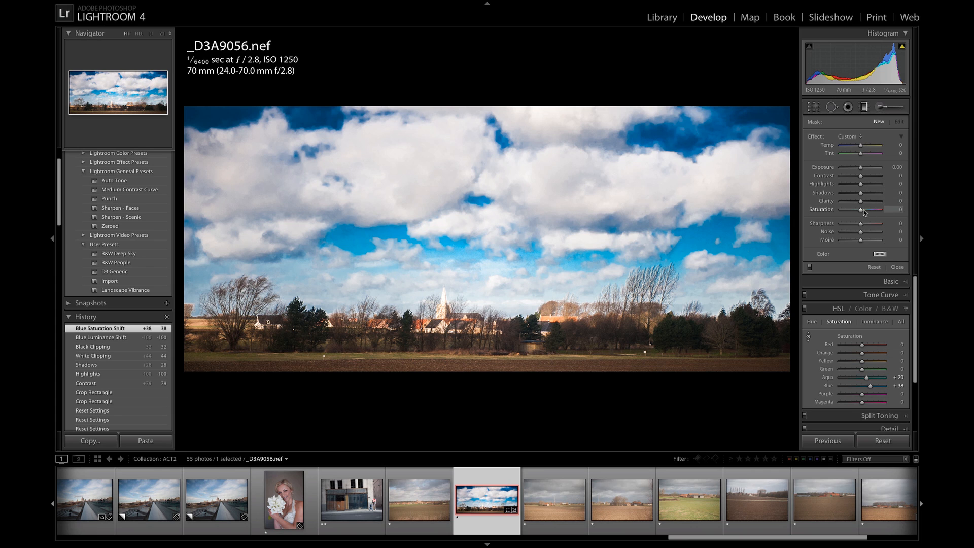
left_click_drag(864, 211, 873, 211)
left_click_drag(866, 178, 877, 178)
left_click_drag(480, 160, 467, 355)
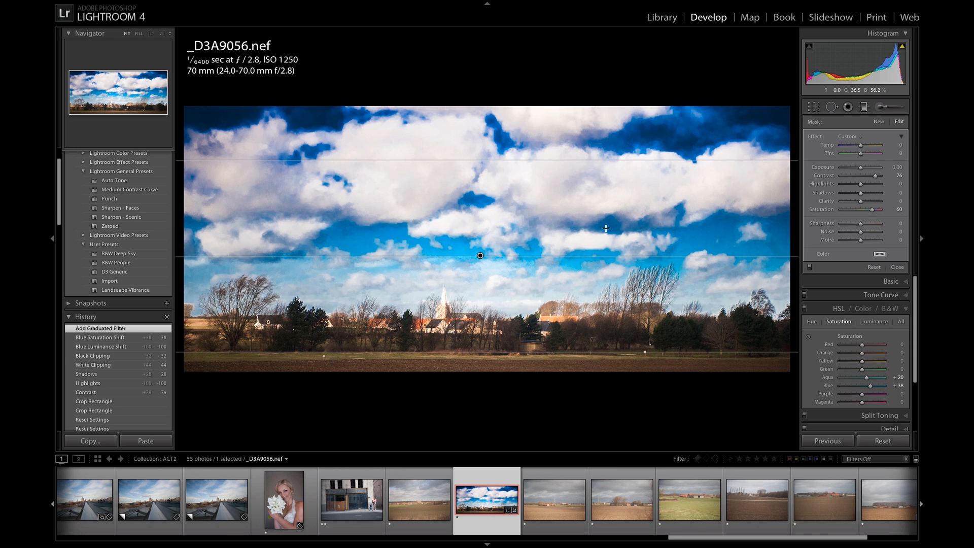
Set the sky filter's sharpness and clarity to −100 and inspect the noise in the clouds up close.
key("z")
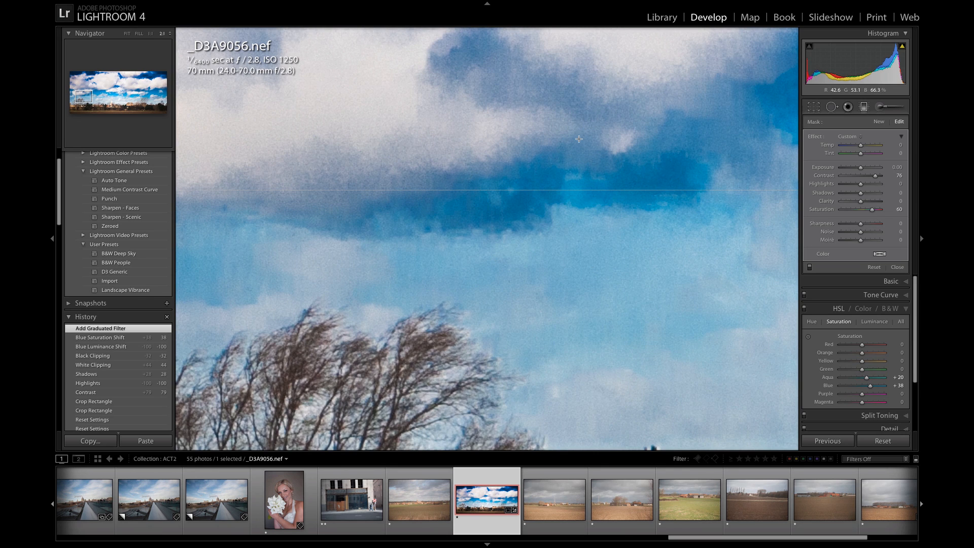
key("z")
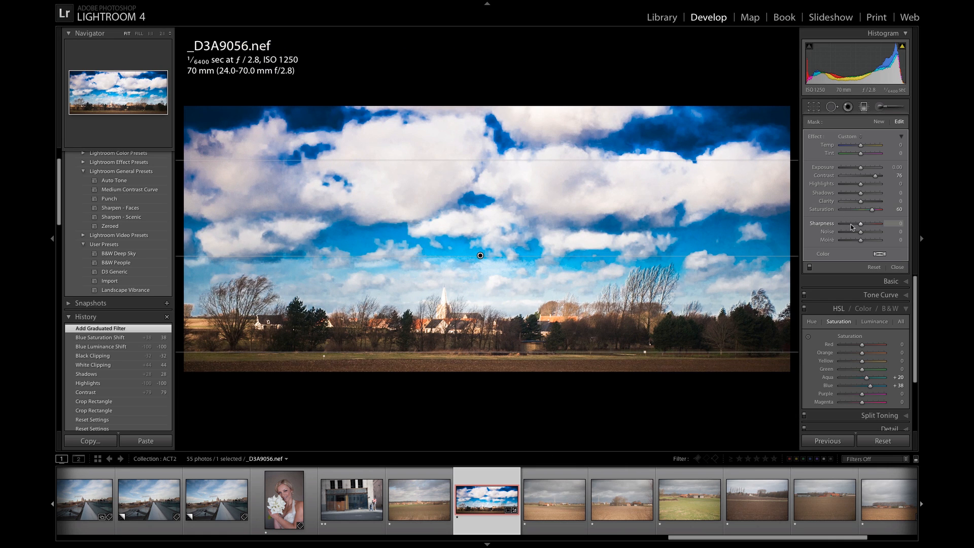
left_click_drag(854, 227, 817, 227)
left_click_drag(860, 201, 824, 203)
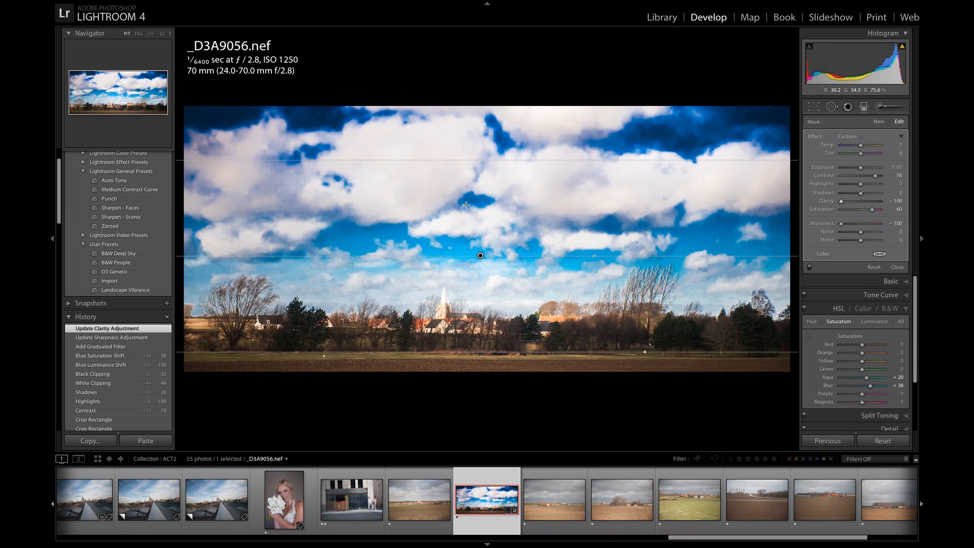
key("z")
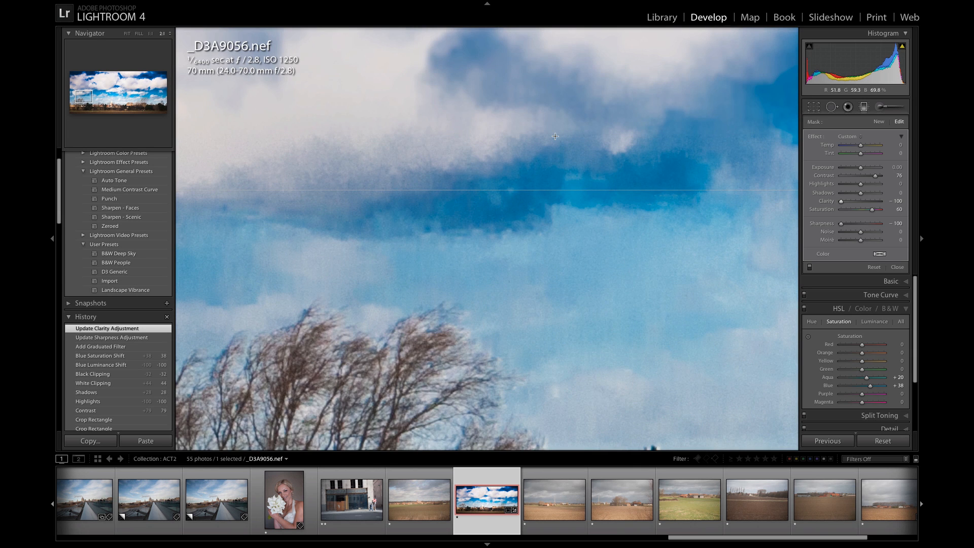
left_click_drag(557, 119, 463, 315)
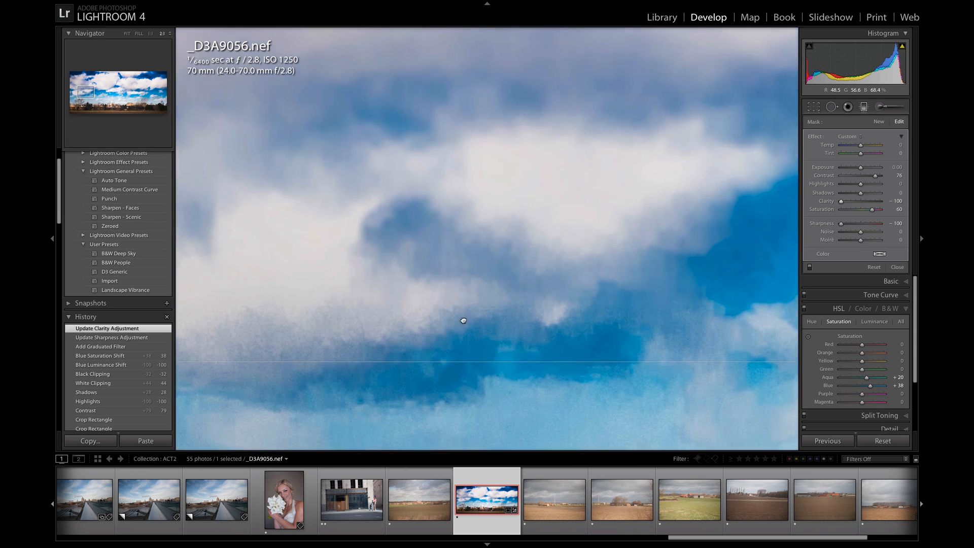
left_click_drag(557, 169, 489, 242)
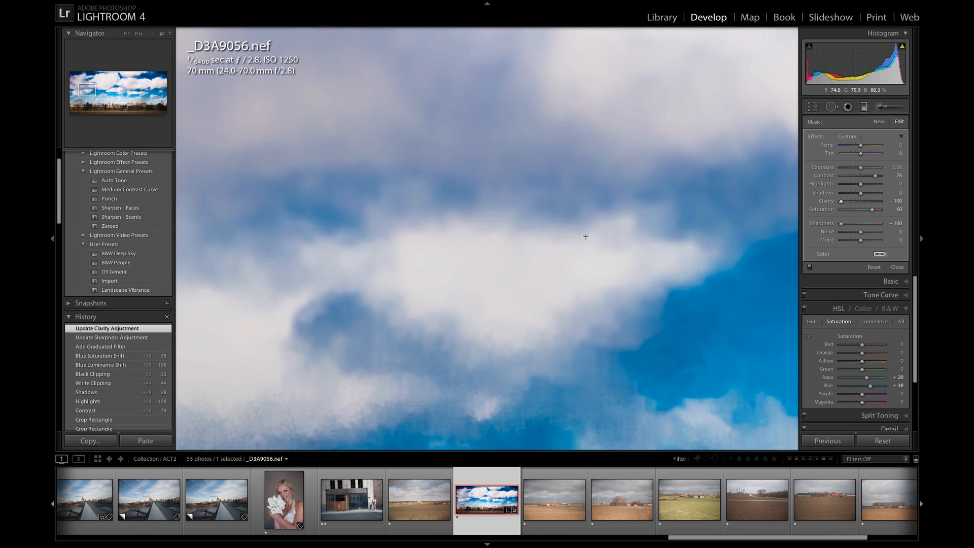
Set the sky filter's clarity to 100 and its sharpness to 100 while viewing the photo at 1:1.
left_click(151, 34)
left_click_drag(870, 201, 883, 202)
left_click_drag(865, 228, 903, 227)
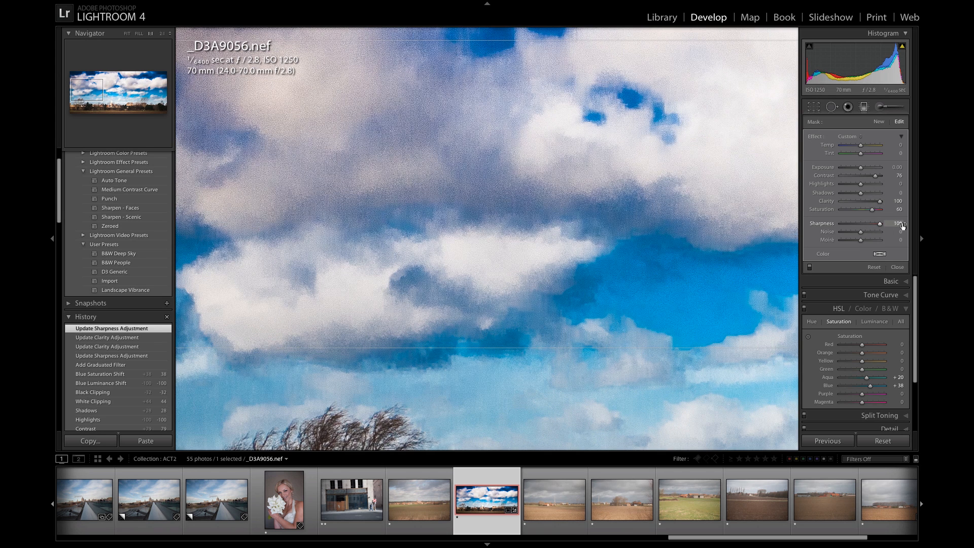
Set the sky filter's sharpness to 3 and fit the whole photo in view.
left_click_drag(903, 227, 861, 228)
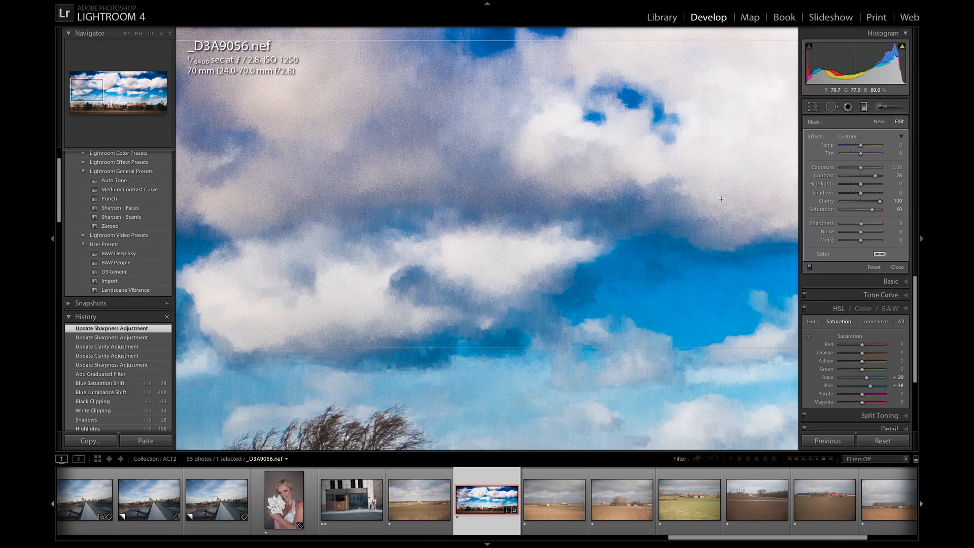
key("z")
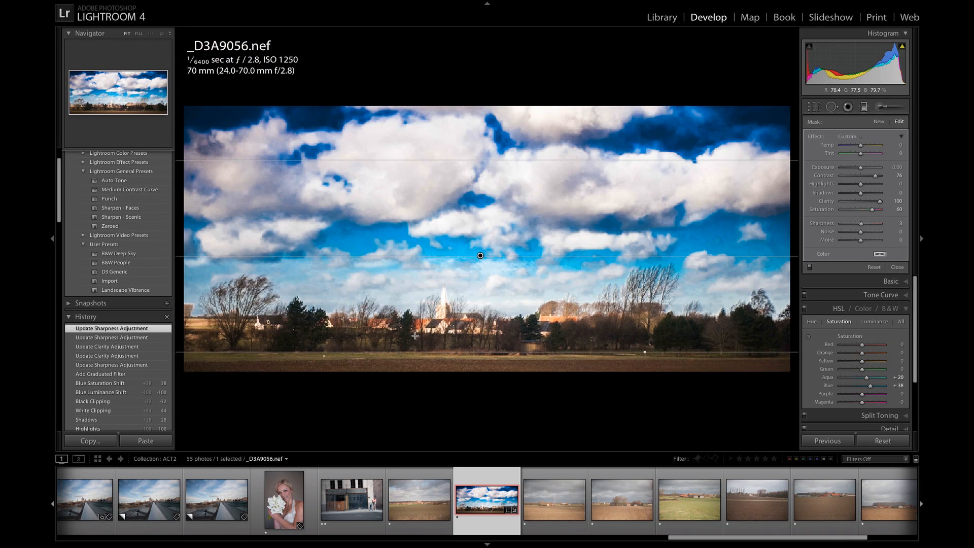
Find the church square photo _D3A9369-2.NEF among the collection's thumbnails and open it in the Develop module.
key("g")
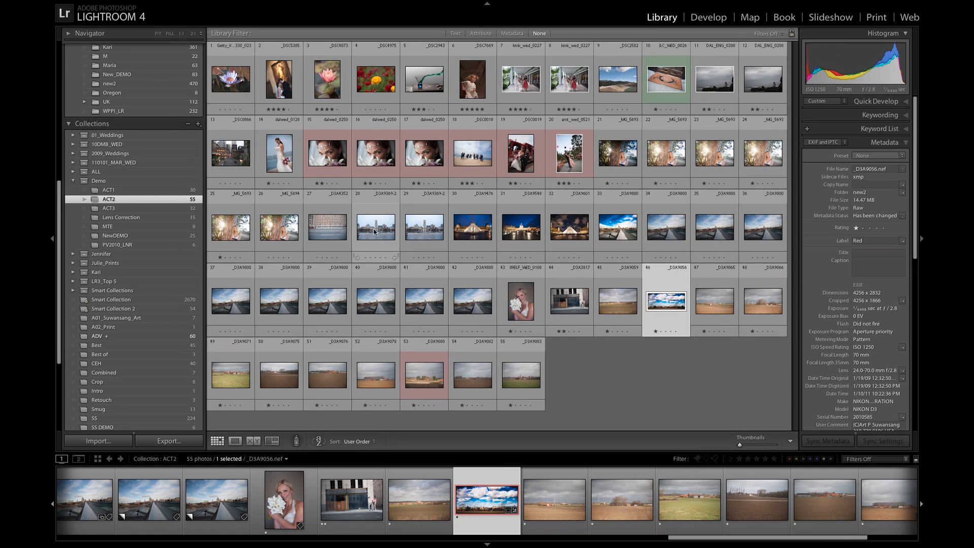
key("e")
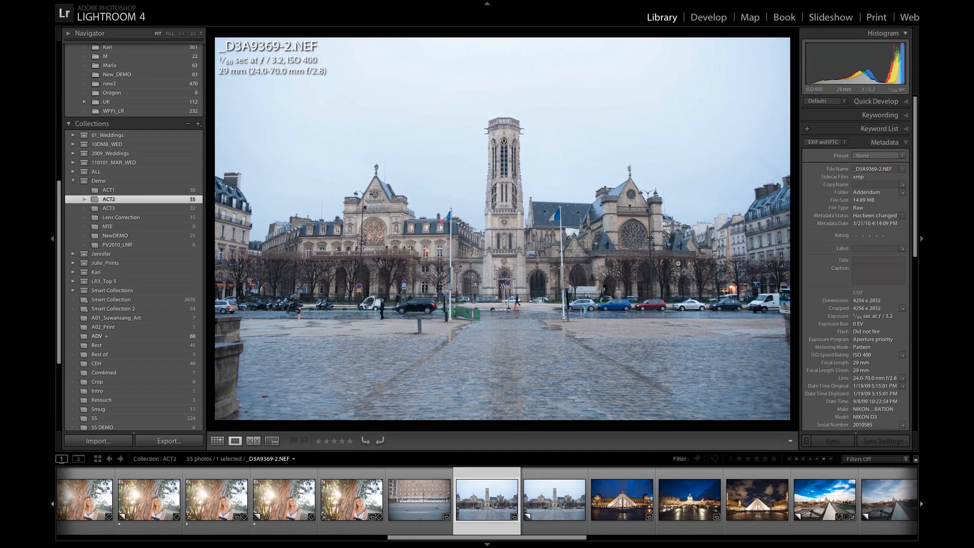
left_click(709, 17)
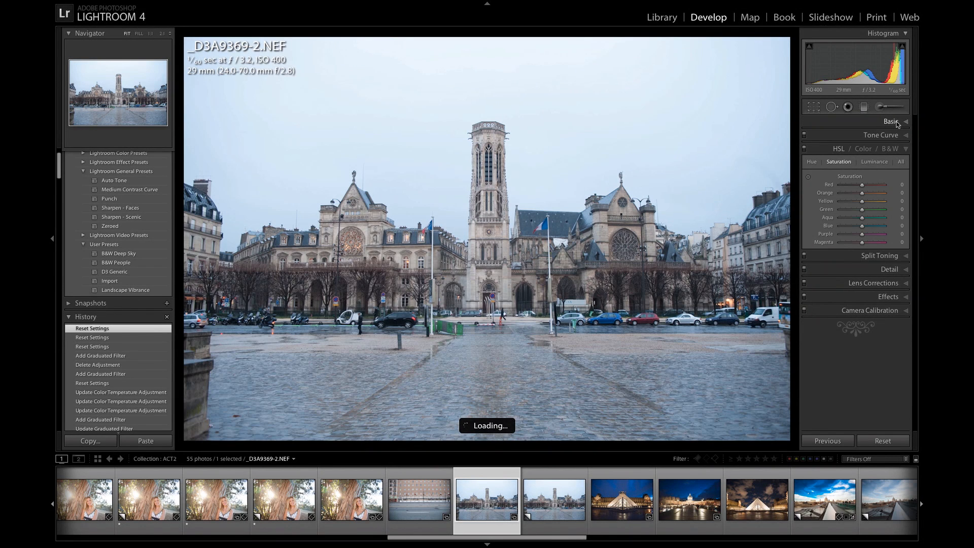
Warm the church photo's temperature to 9205 and set contrast to +51 and highlights to −100.
left_click(906, 122)
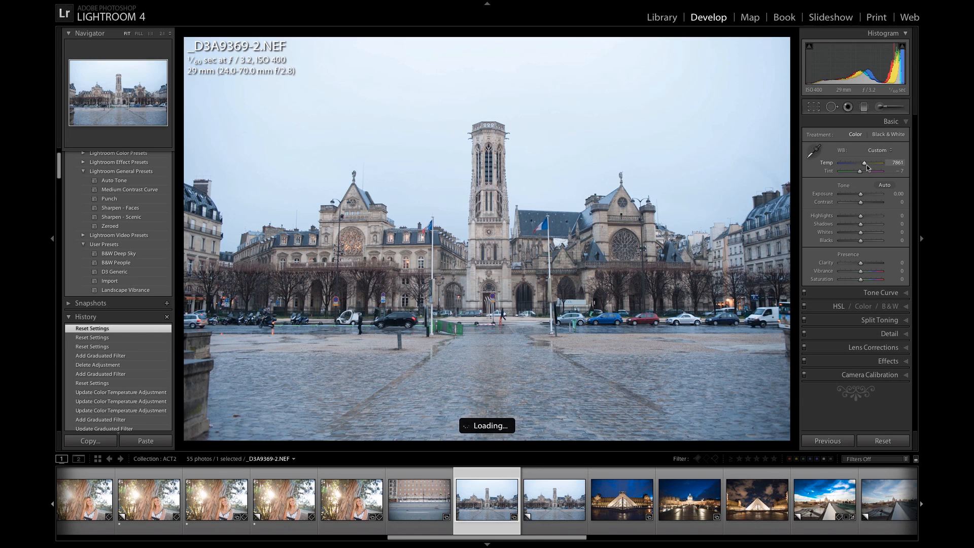
left_click(866, 164)
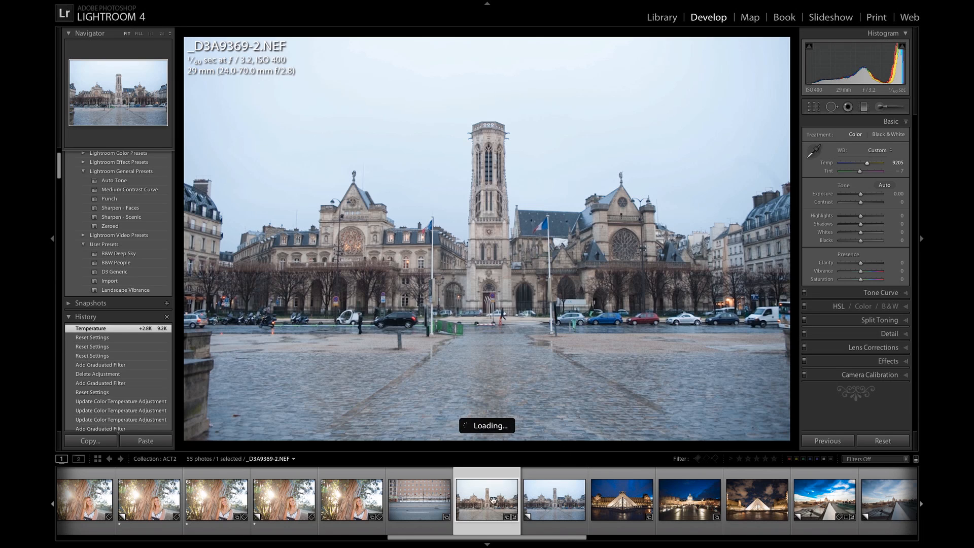
left_click(536, 503)
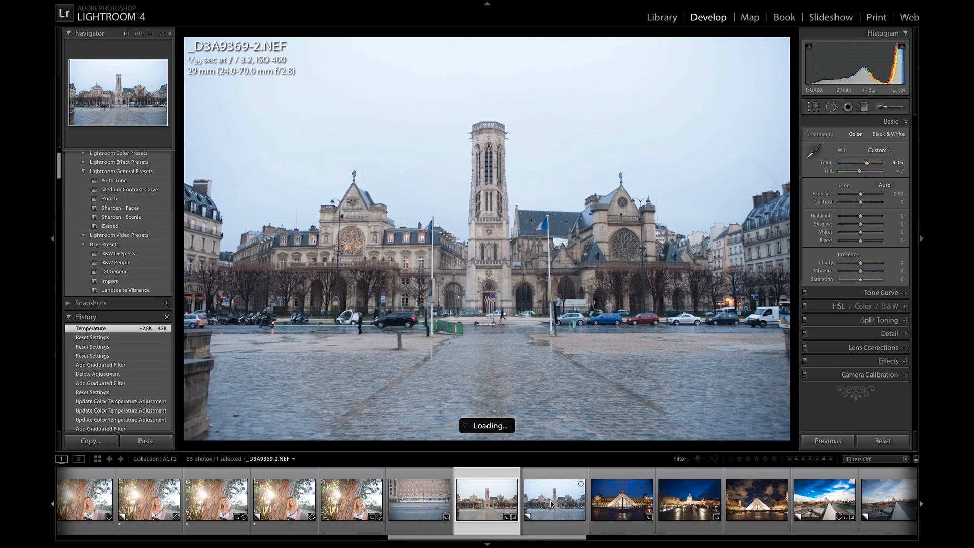
left_click(490, 502)
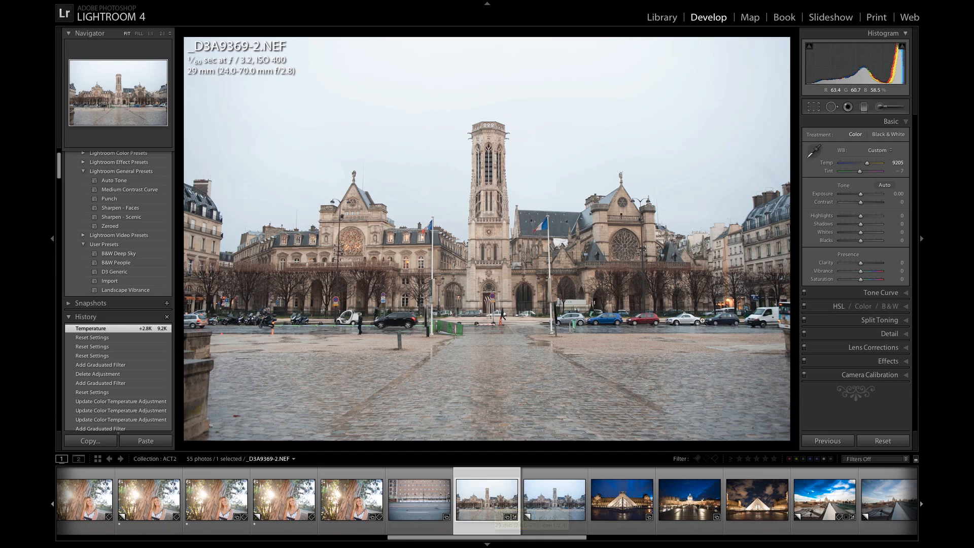
left_click(870, 203)
left_click_drag(856, 219, 830, 219)
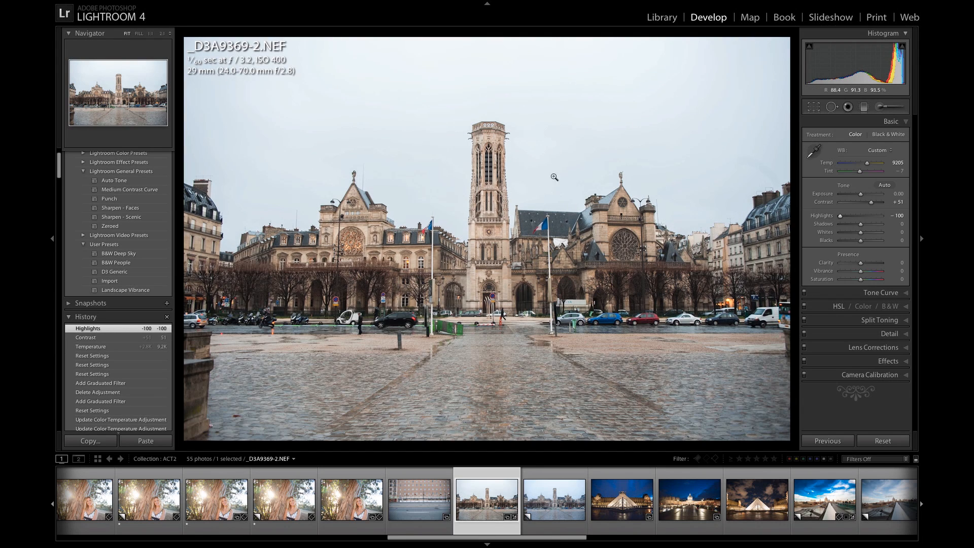
Try raising the sky's saturation to aqua +63 and blue +100 with the targeted adjustment, and undo it.
left_click(839, 307)
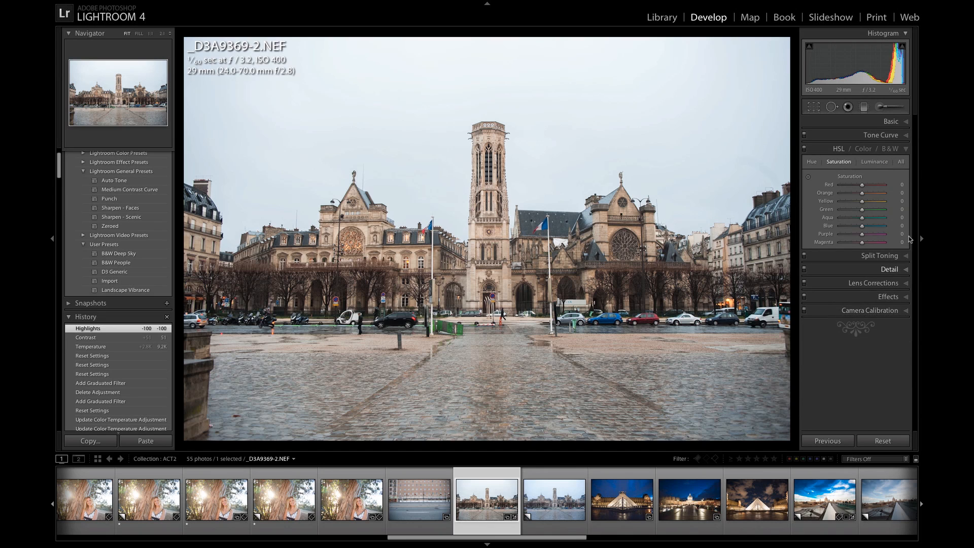
left_click(809, 178)
left_click_drag(571, 124, 572, 76)
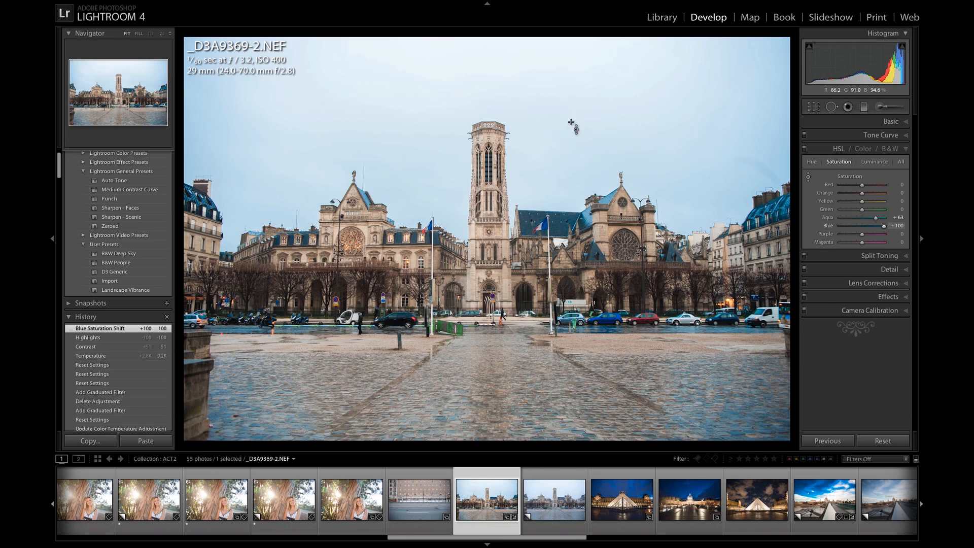
key("ctrl+z")
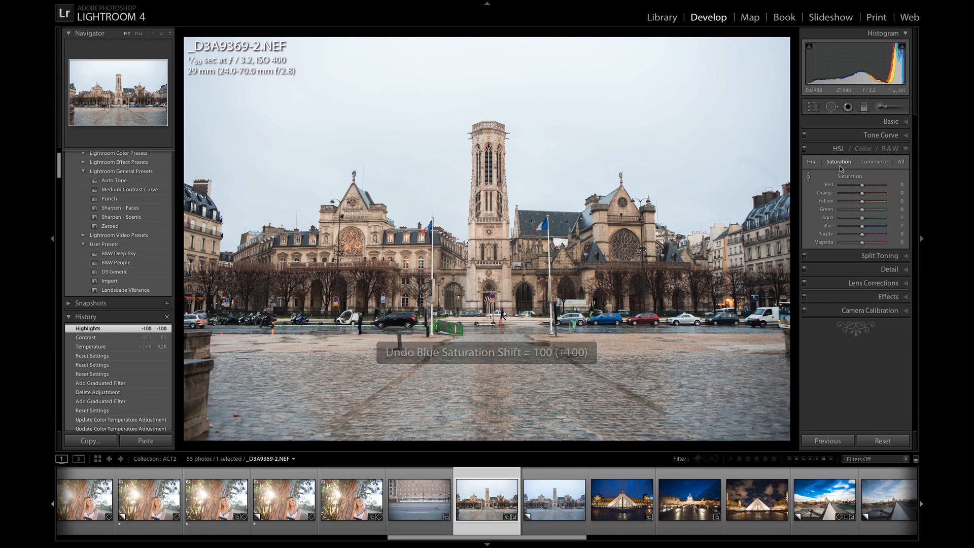
Try lowering the sky's luminance to aqua −80 and blue −100 with the targeted adjustment, and undo it.
left_click(873, 162)
left_click(808, 176)
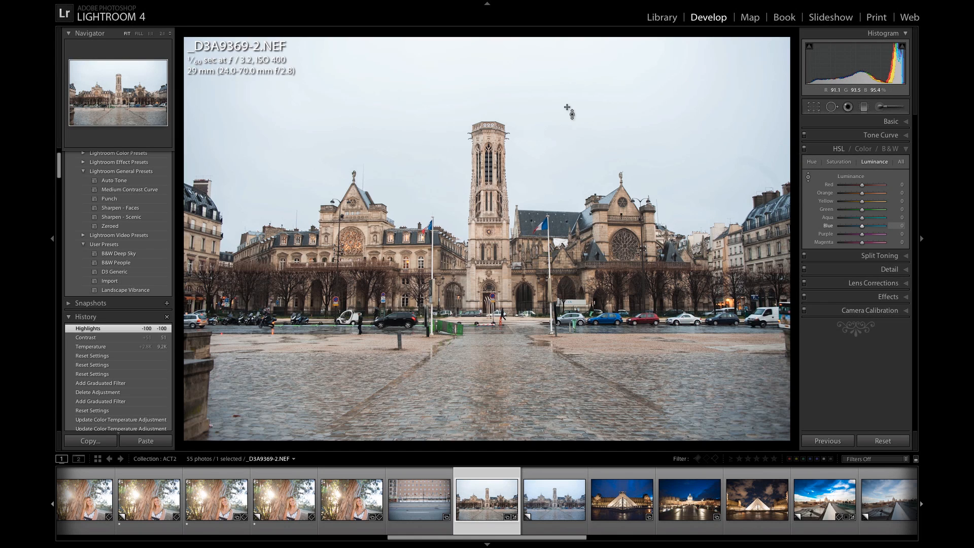
left_click_drag(548, 104, 548, 147)
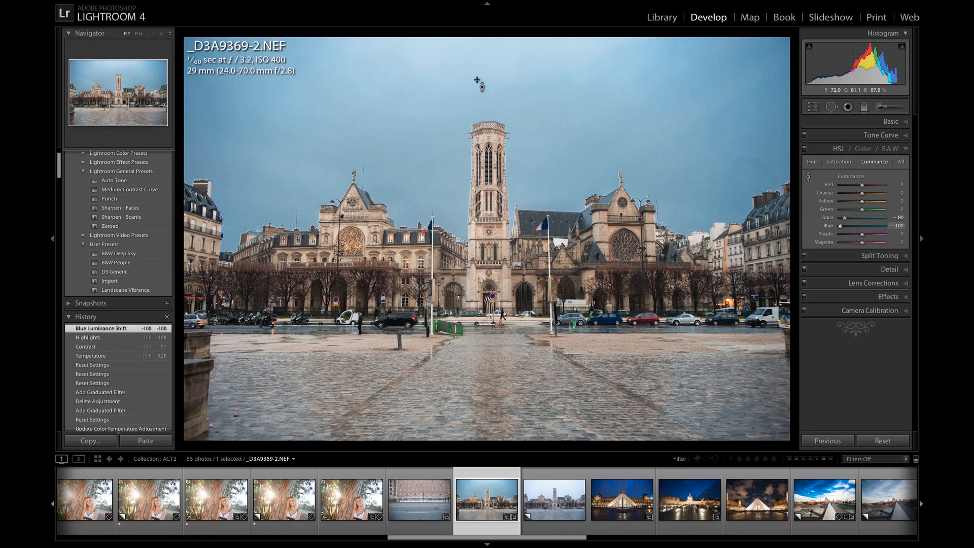
key("ctrl+z")
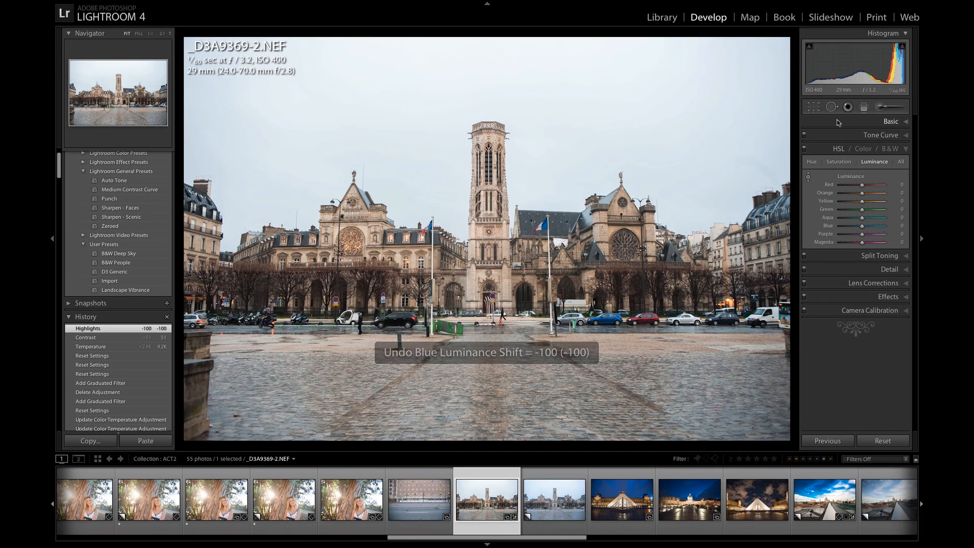
Add a graduated filter with saturation 81 from the upper sky down past the top of the tower.
left_click(864, 108)
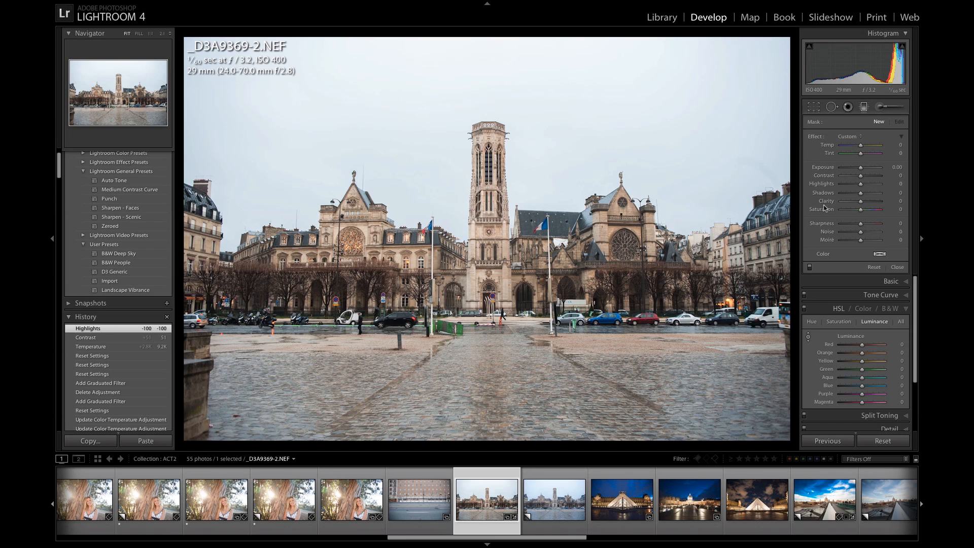
double_click(870, 210)
key("m")
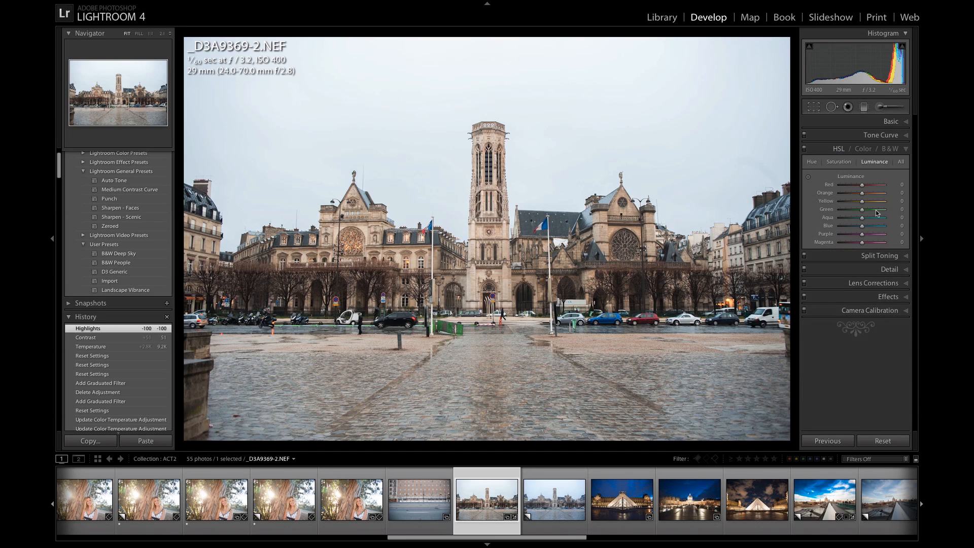
left_click(864, 108)
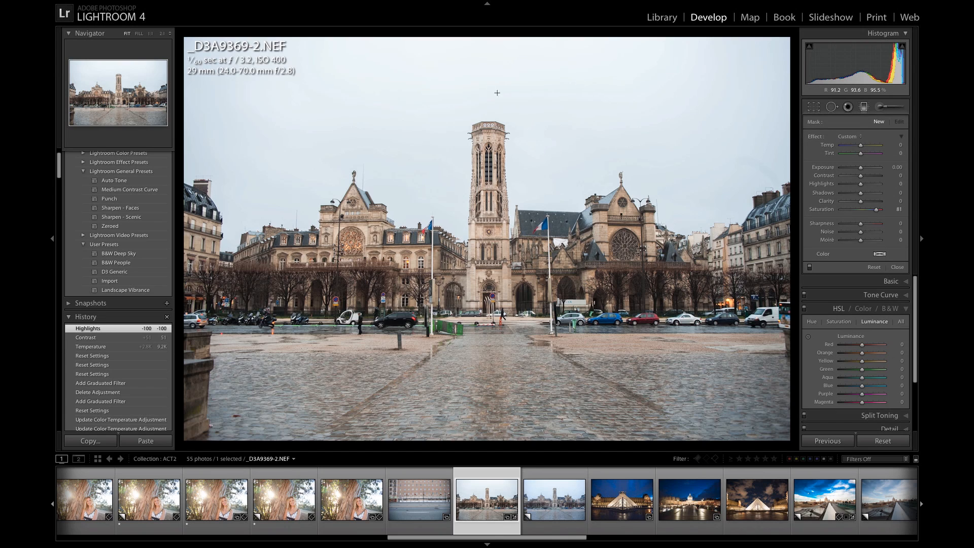
left_click_drag(487, 65, 511, 184)
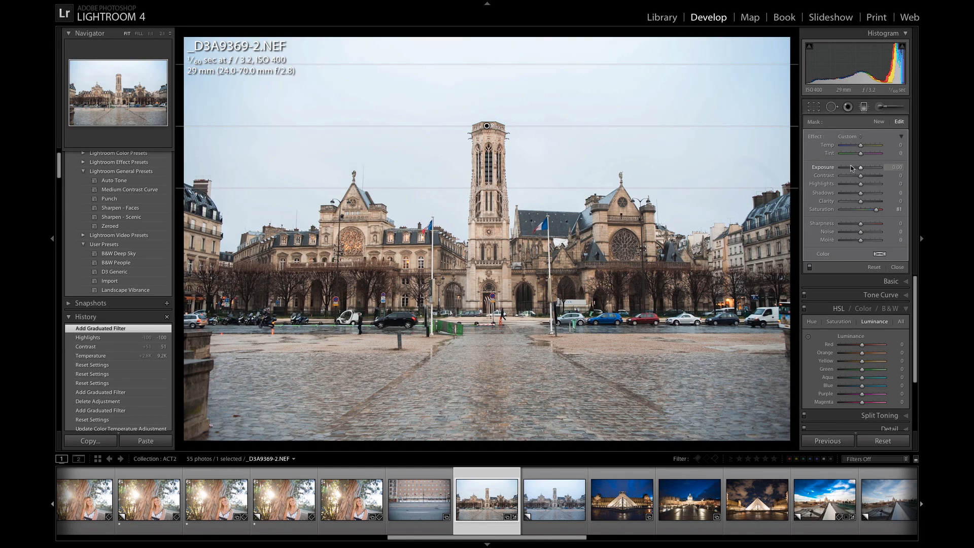
Set the sky filter's exposure to −1.87, trying a temperature of −49 and resetting it to 0.
left_click_drag(860, 167, 849, 149)
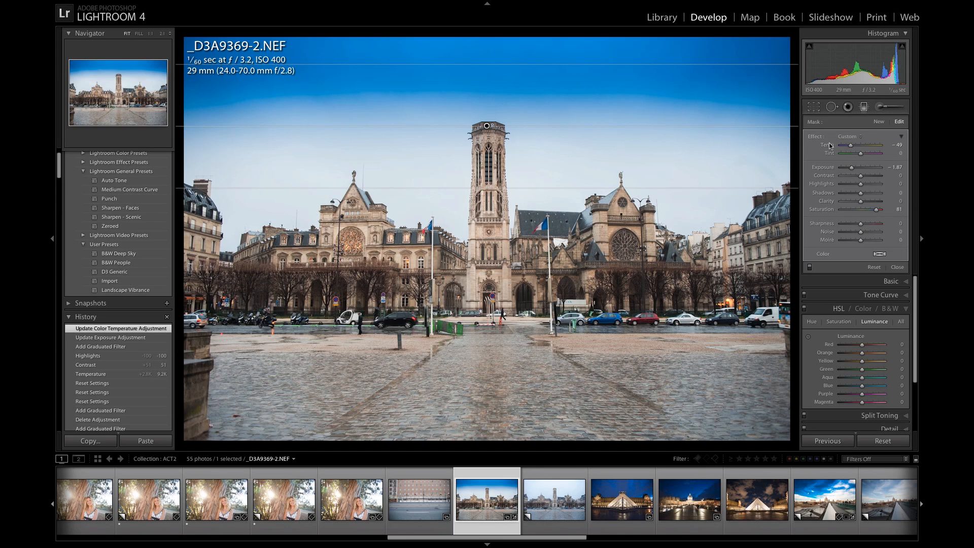
double_click(830, 146)
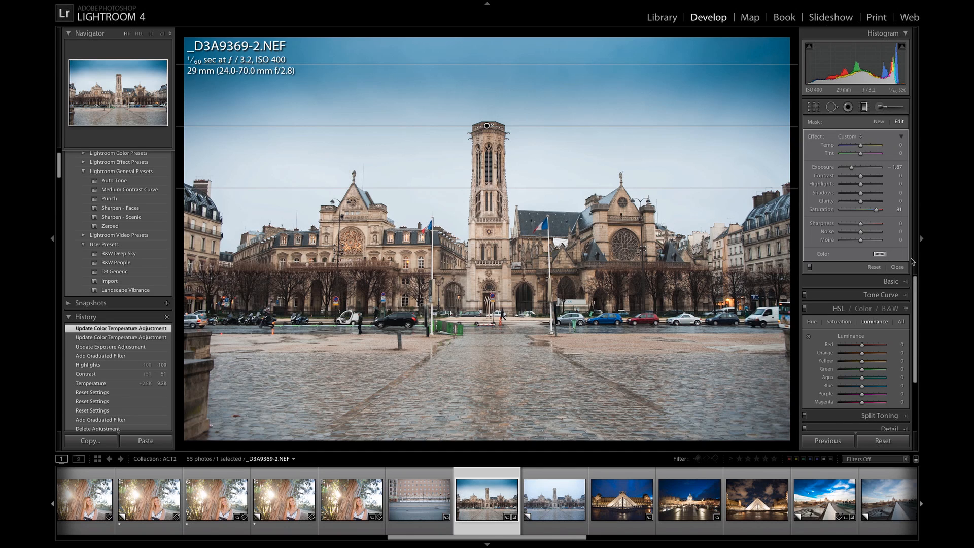
Tint the sky filter blue with hue 231 and saturation 75%, and move it slightly lower on the tower.
left_click(882, 256)
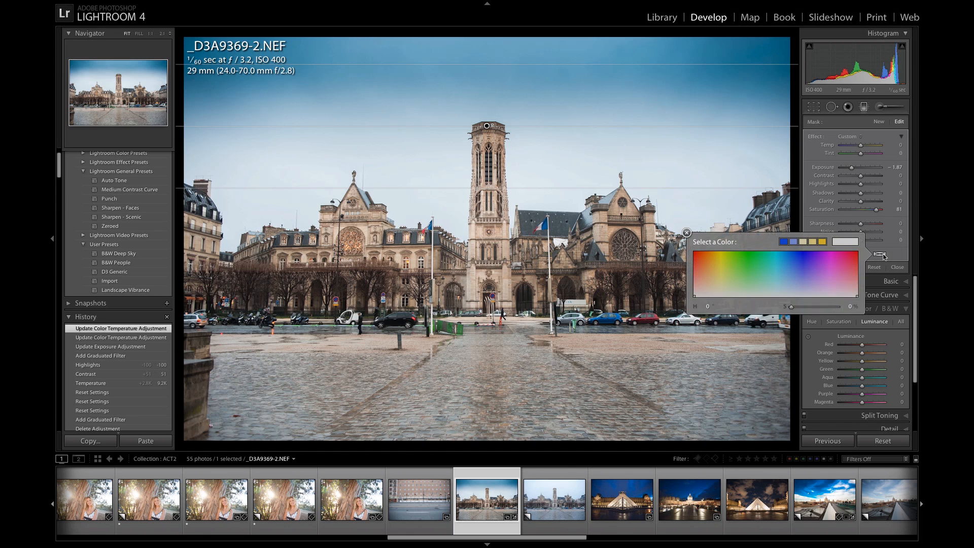
left_click(799, 263)
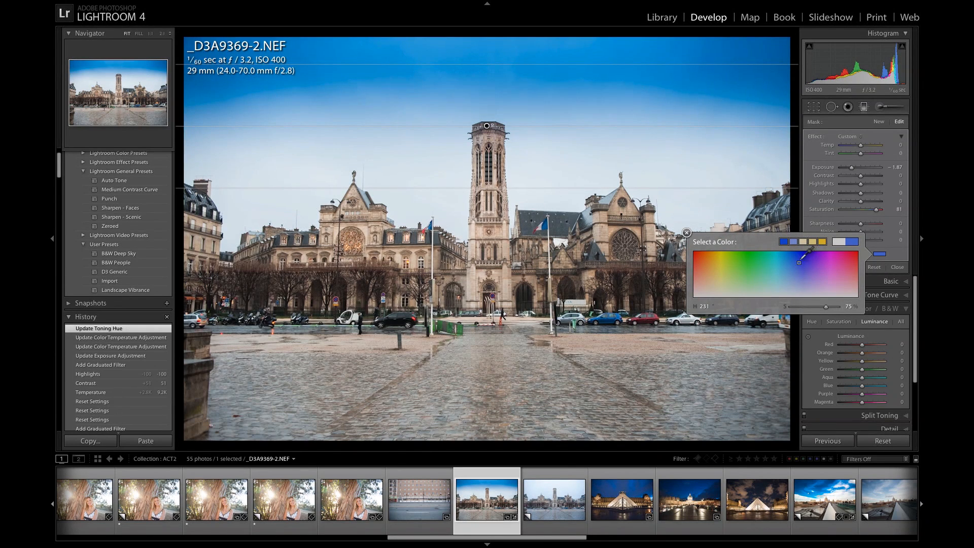
left_click(689, 233)
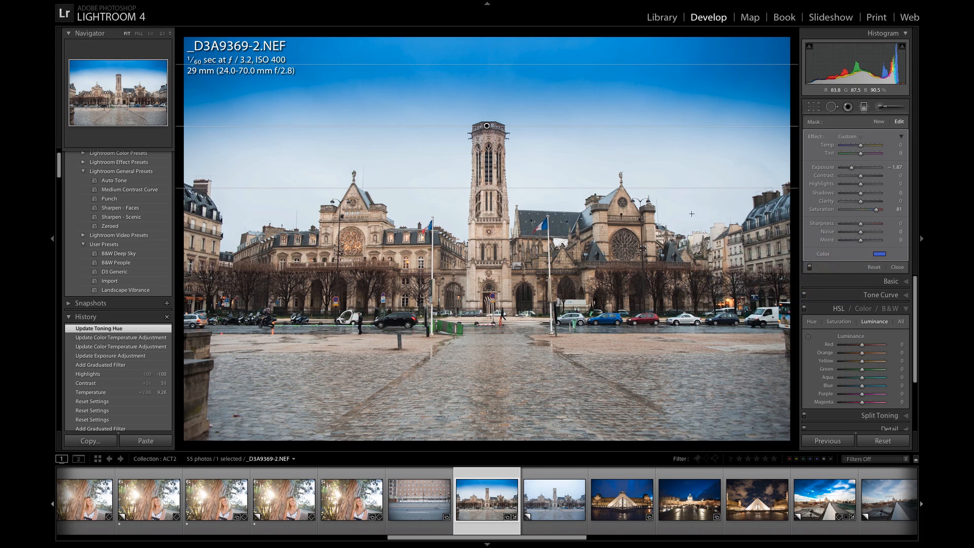
left_click_drag(487, 126, 495, 146)
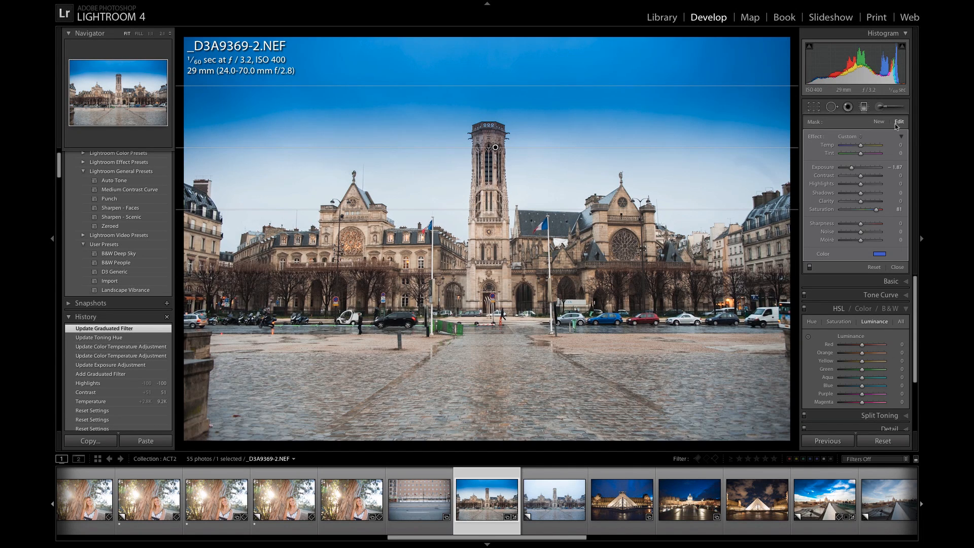
Add a second graduated filter across the upper sky with exposure −1.05, saturation 0 and a blue tint of hue 235, saturation 75%.
left_click(878, 122)
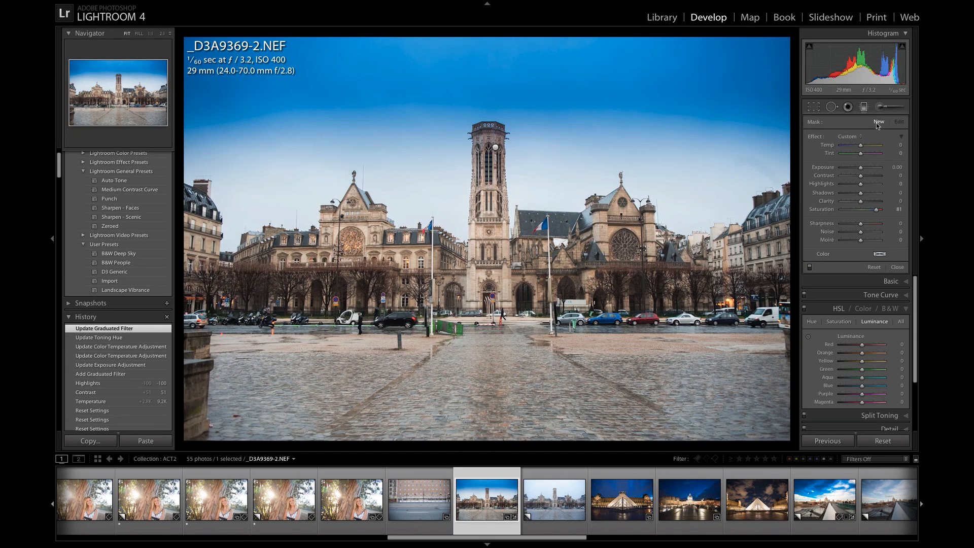
left_click(879, 253)
left_click_drag(809, 266, 800, 263)
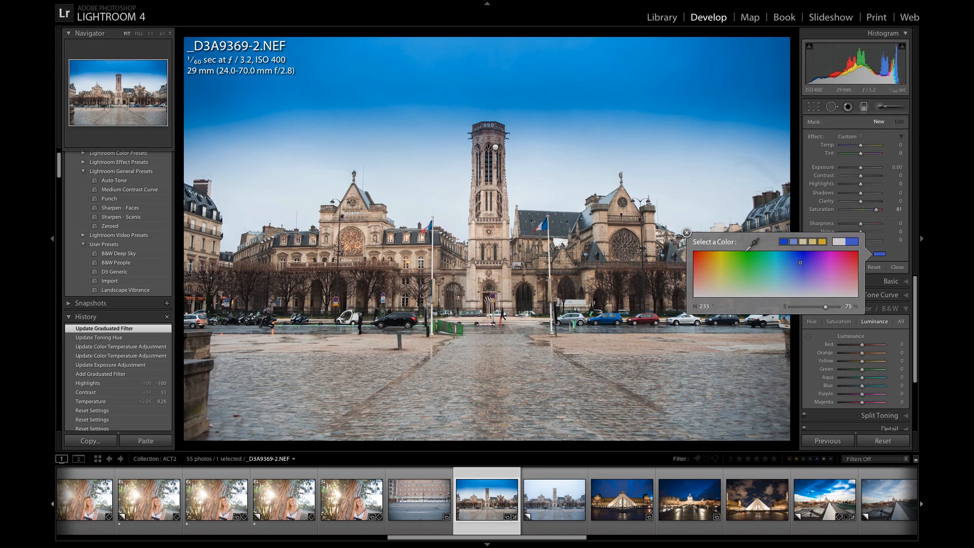
left_click(687, 233)
left_click_drag(861, 168, 855, 168)
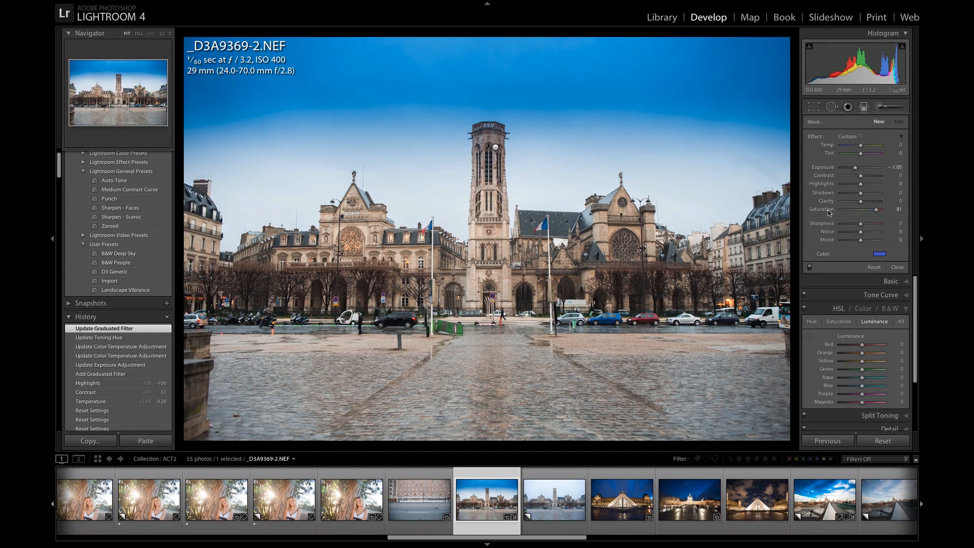
key("shift")
left_click_drag(482, 59, 483, 122)
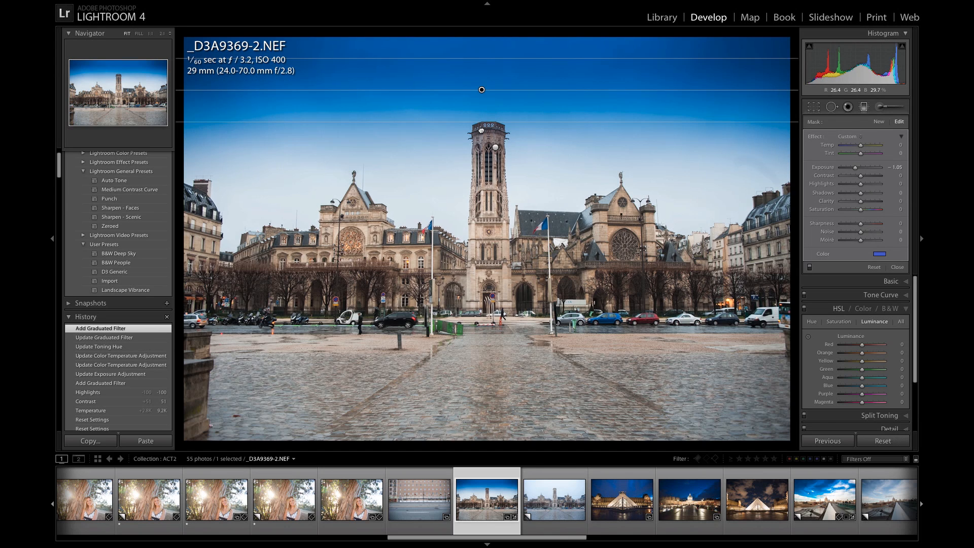
Widen the second sky filter slightly and move it up to start at the photo's upper edge.
left_click_drag(481, 122, 481, 131)
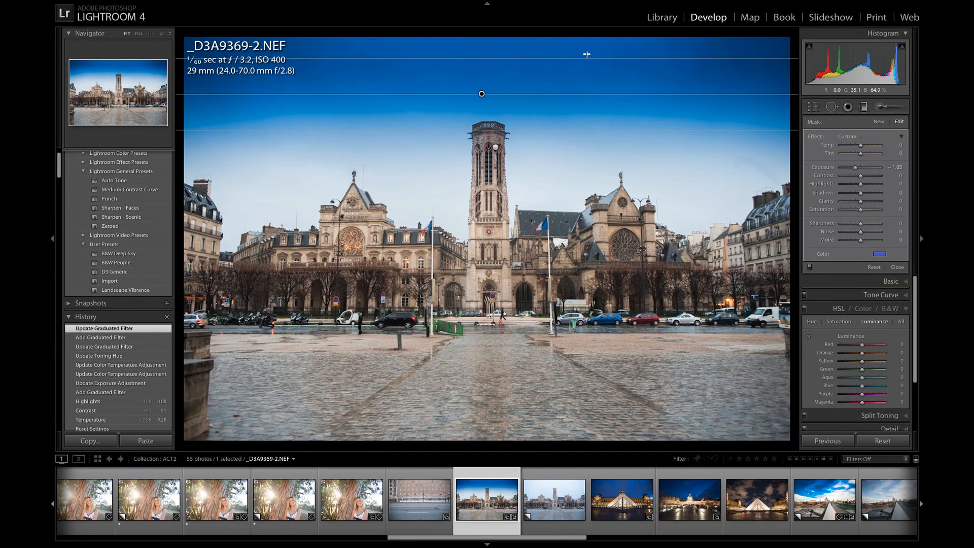
left_click_drag(482, 94, 494, 71)
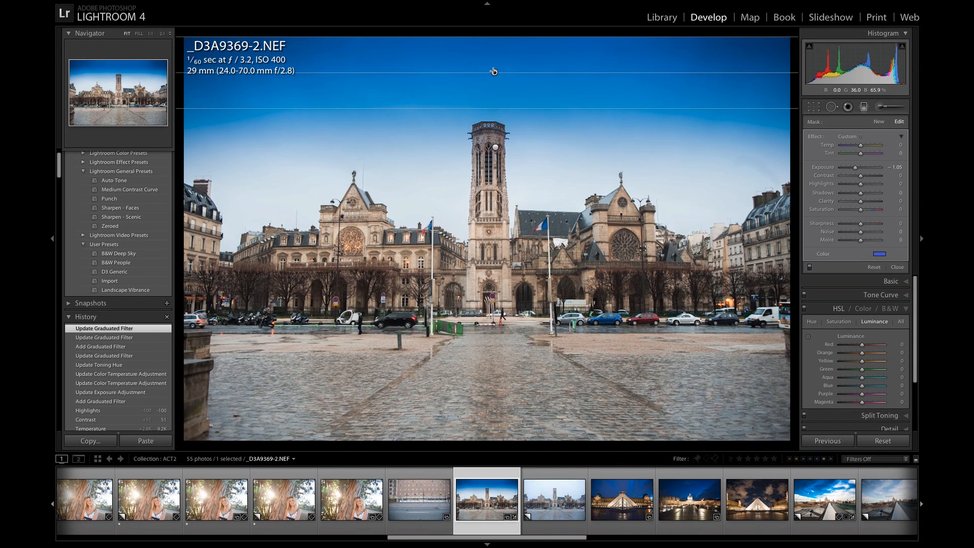
left_click(526, 178)
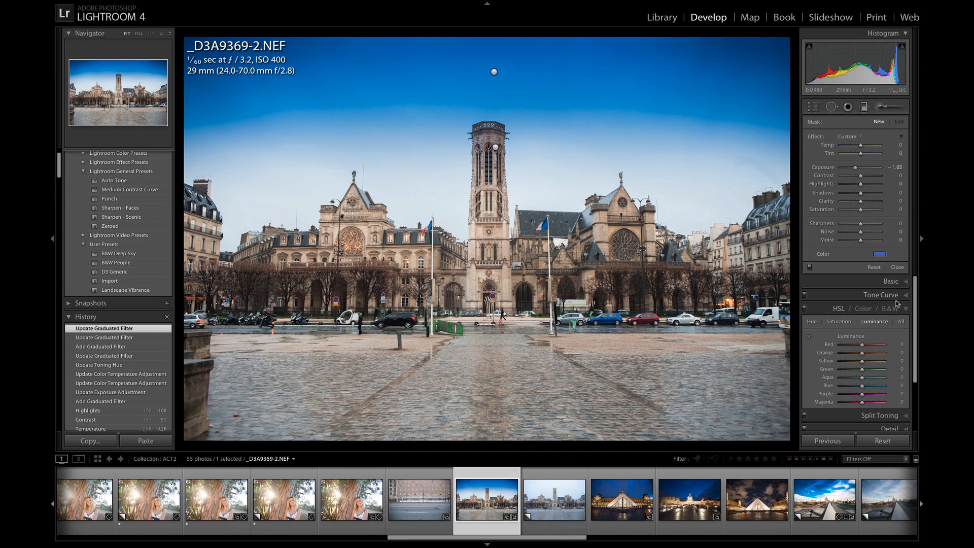
Cool the whole photo's white balance by setting the temperature to 7615.
left_click(896, 281)
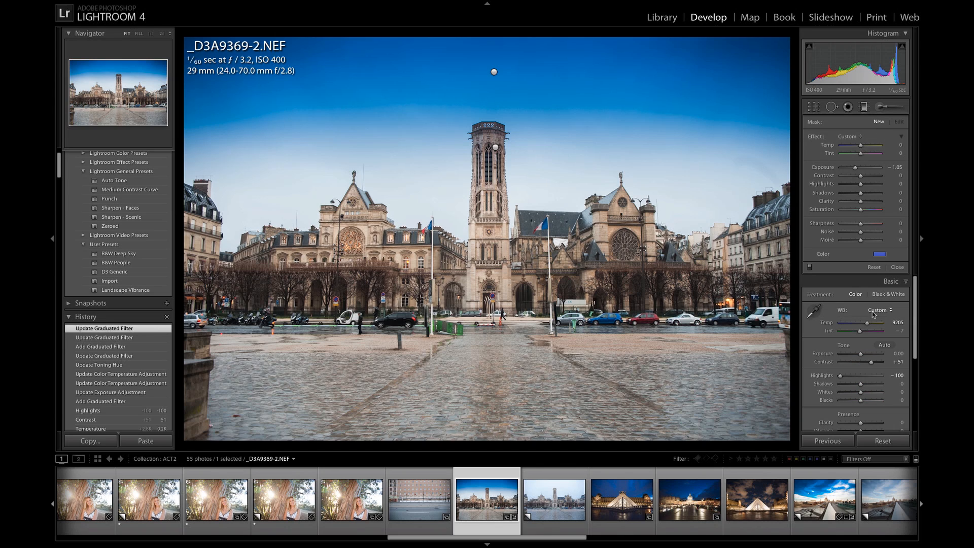
left_click_drag(836, 325, 832, 324)
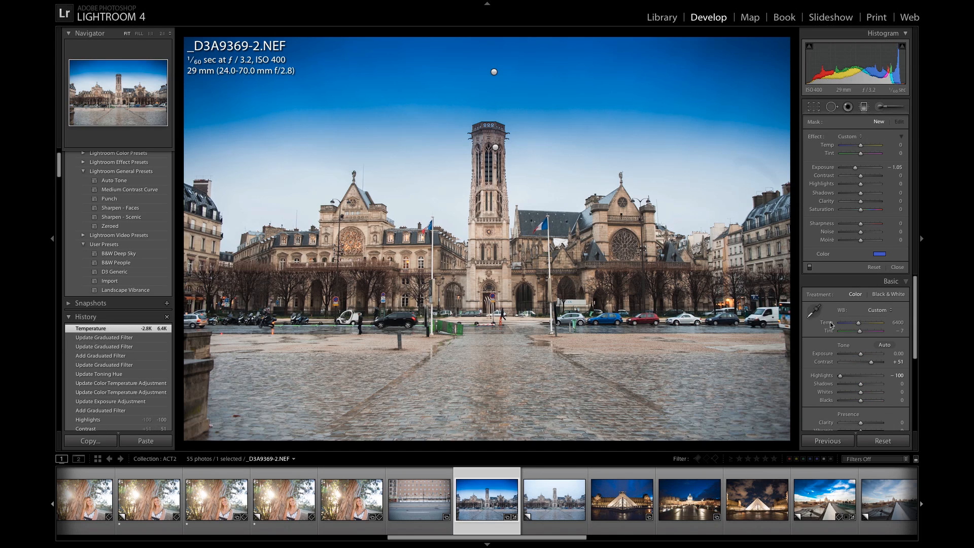
left_click_drag(858, 323, 862, 325)
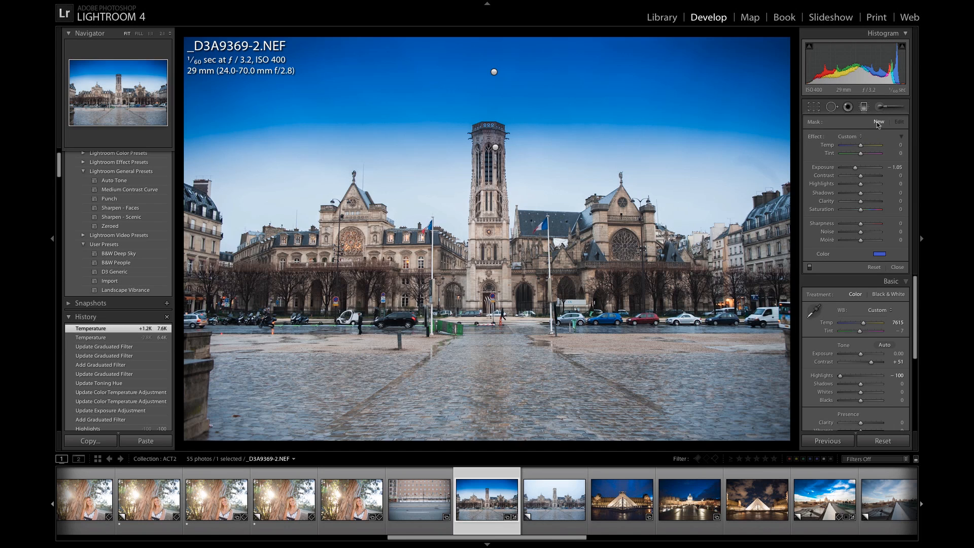
Add a graduated filter with temperature 39, exposure 0 and no colour tint from the cobblestones up to the buildings' base.
double_click(825, 168)
double_click(823, 254)
left_click_drag(861, 145, 869, 145)
left_click_drag(492, 398, 494, 281)
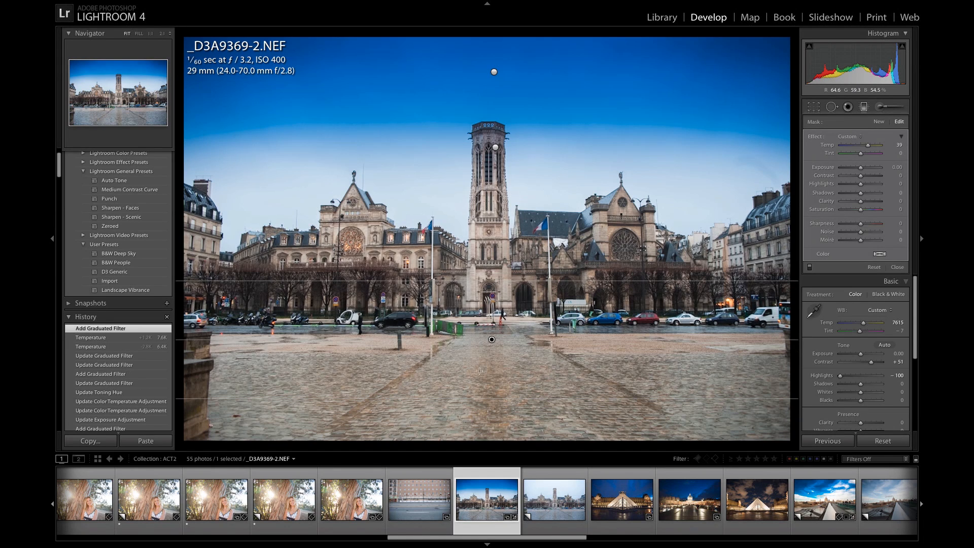
Move the warm ground filter up to the street line, rotate it slightly and finish editing it.
left_click_drag(490, 339, 503, 319)
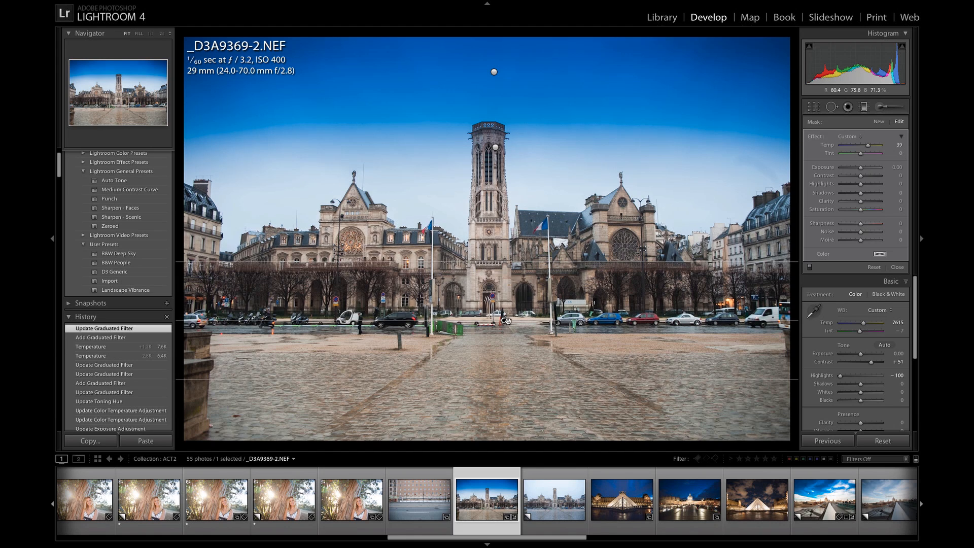
left_click_drag(522, 321, 553, 315)
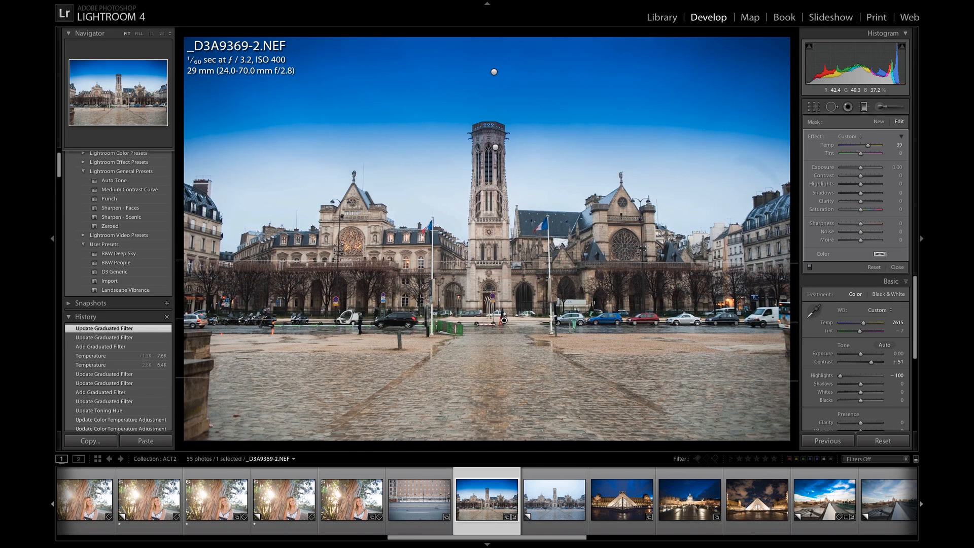
key("Return")
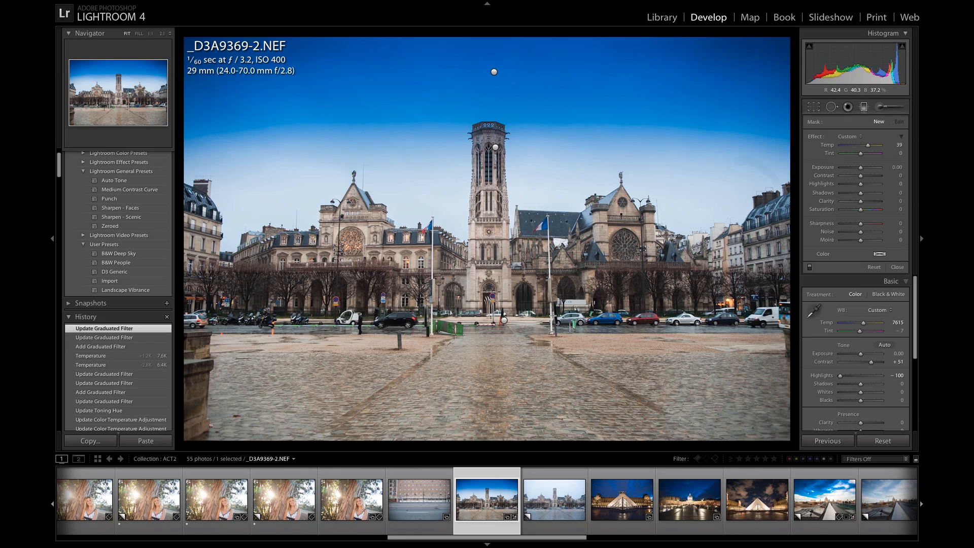